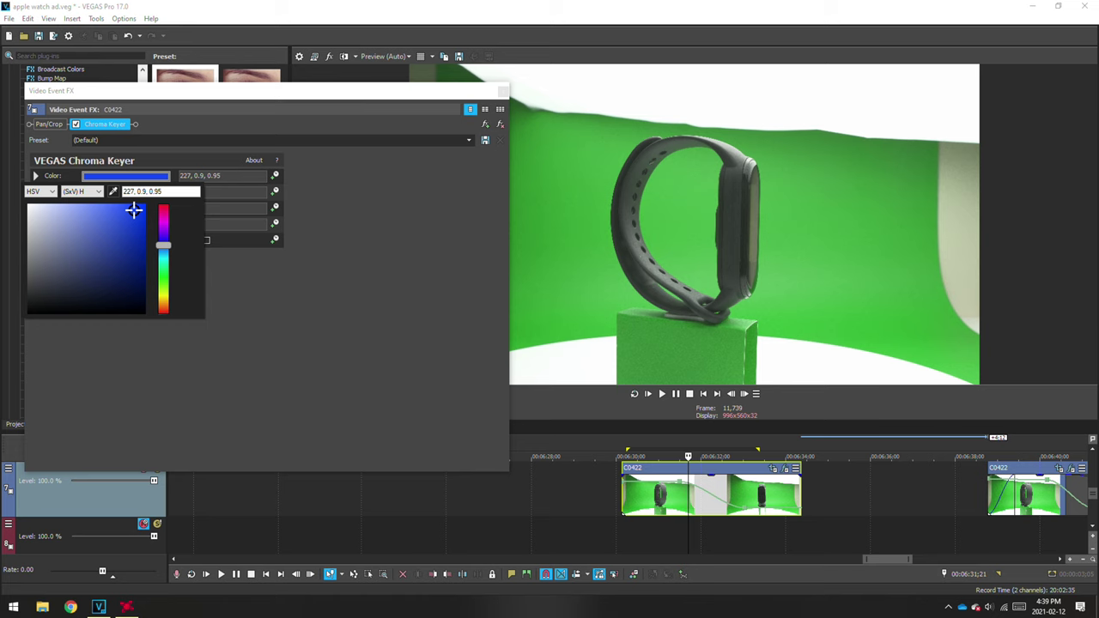
# Step: Pick the green backdrop as the Chroma Keyer color (121, 0.6, 0.71) and show only the mask
pyautogui.click(682, 213)
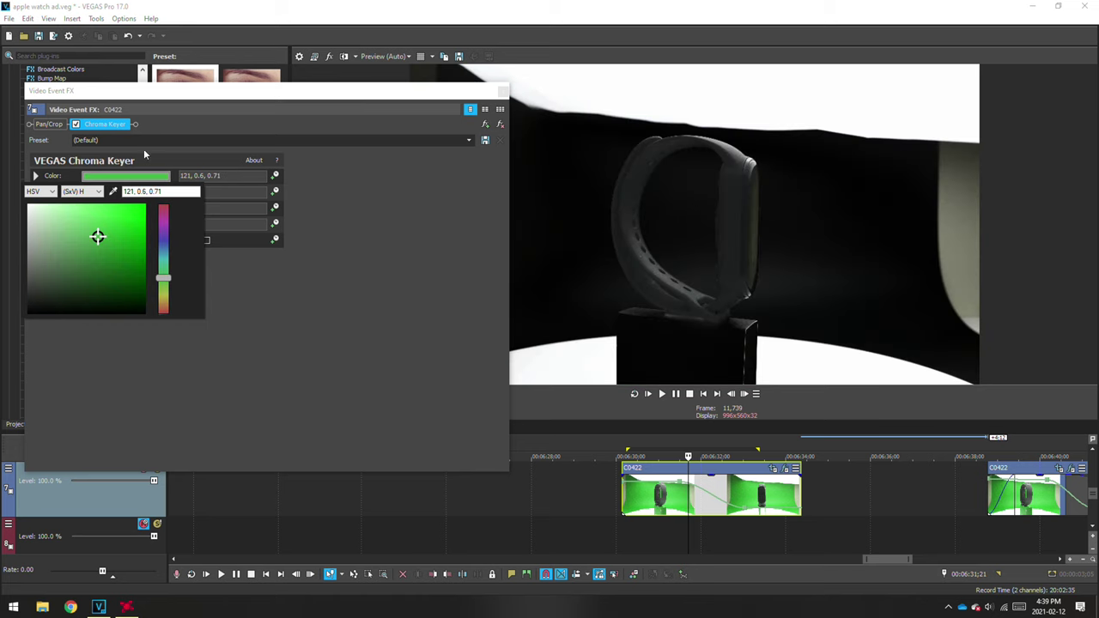
pyautogui.click(129, 154)
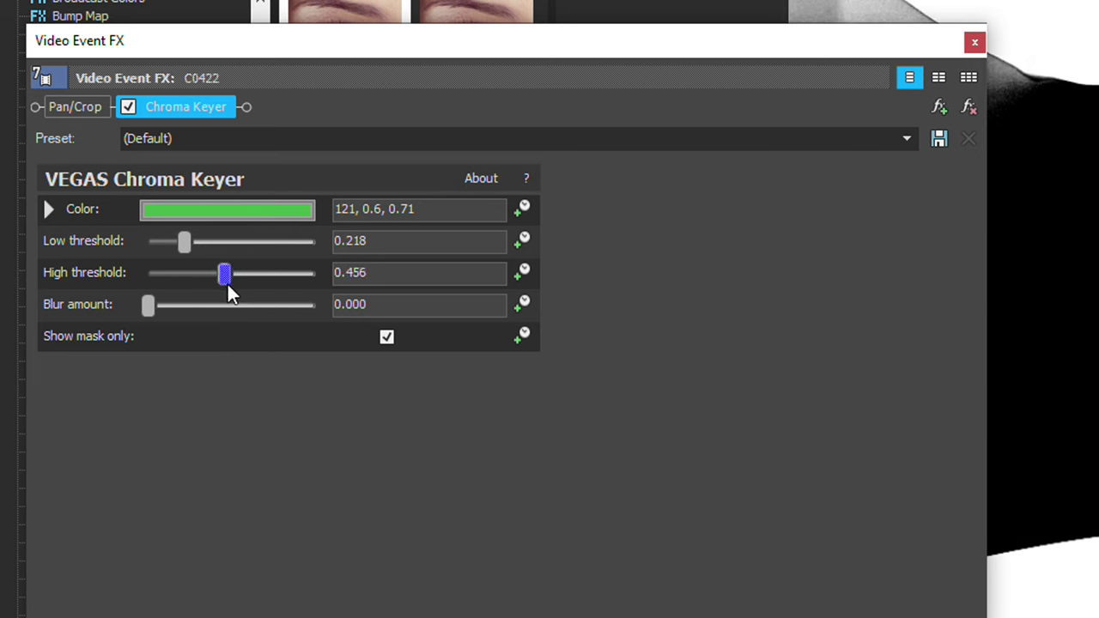
pyautogui.moveTo(225, 274)
pyautogui.mouseDown()
pyautogui.moveTo(202, 273)
pyautogui.moveTo(224, 274)
pyautogui.mouseUp()
pyautogui.moveTo(184, 241); pyautogui.dragTo(205, 276)
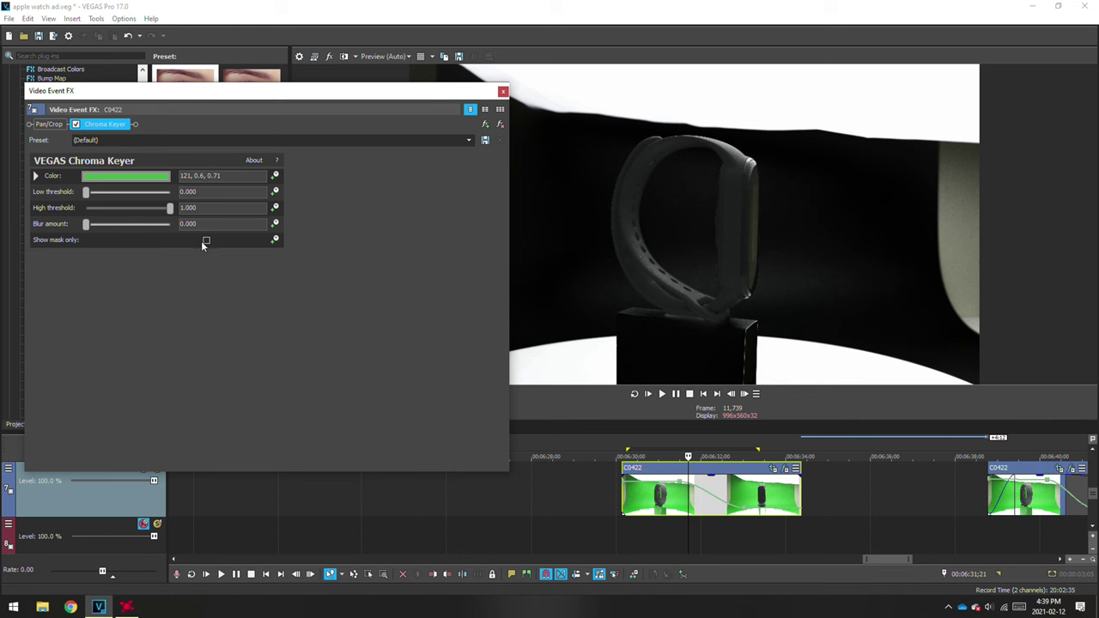
pyautogui.click(207, 240)
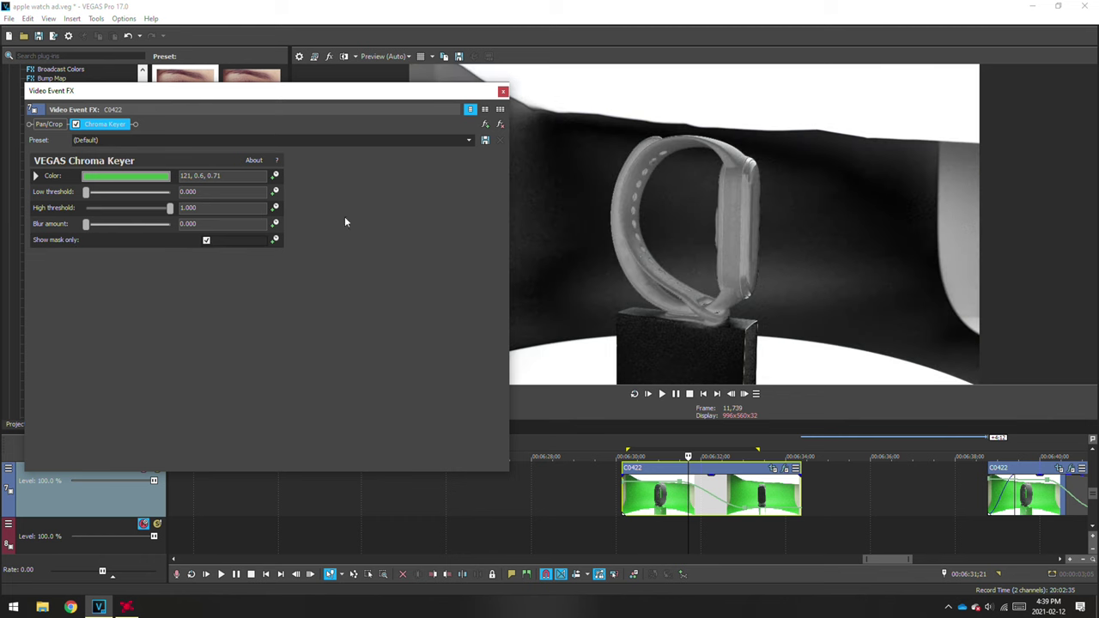
# Step: Set the Chroma Keyer's low threshold to about 0.29 and high threshold to 0.313, checking against the mask, and hide the mask view
pyautogui.moveTo(115, 209); pyautogui.dragTo(129, 209)
pyautogui.moveTo(129, 208)
pyautogui.mouseDown()
pyautogui.moveTo(111, 194)
pyautogui.moveTo(112, 210)
pyautogui.moveTo(107, 192)
pyautogui.moveTo(111, 208)
pyautogui.mouseUp()
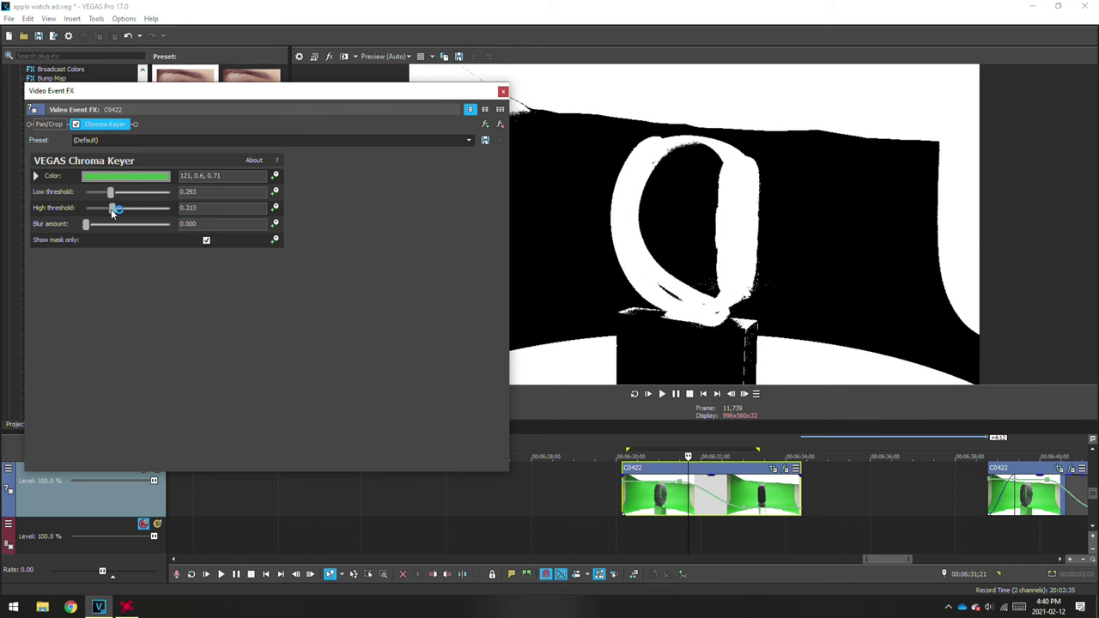
pyautogui.click(206, 240)
pyautogui.click(206, 241)
pyautogui.moveTo(109, 192); pyautogui.dragTo(113, 196)
pyautogui.click(206, 240)
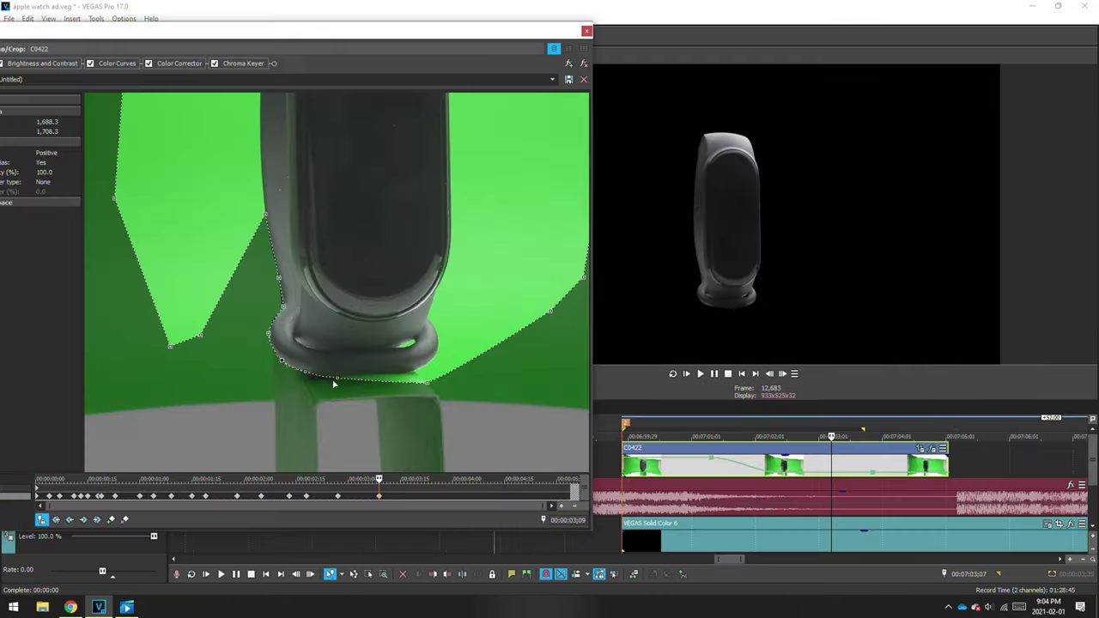
# Step: Return to the start of the C0422 clip's mask animation and examine the mask outline at each successive keyframe
pyautogui.moveTo(378, 478); pyautogui.dragTo(303, 478)
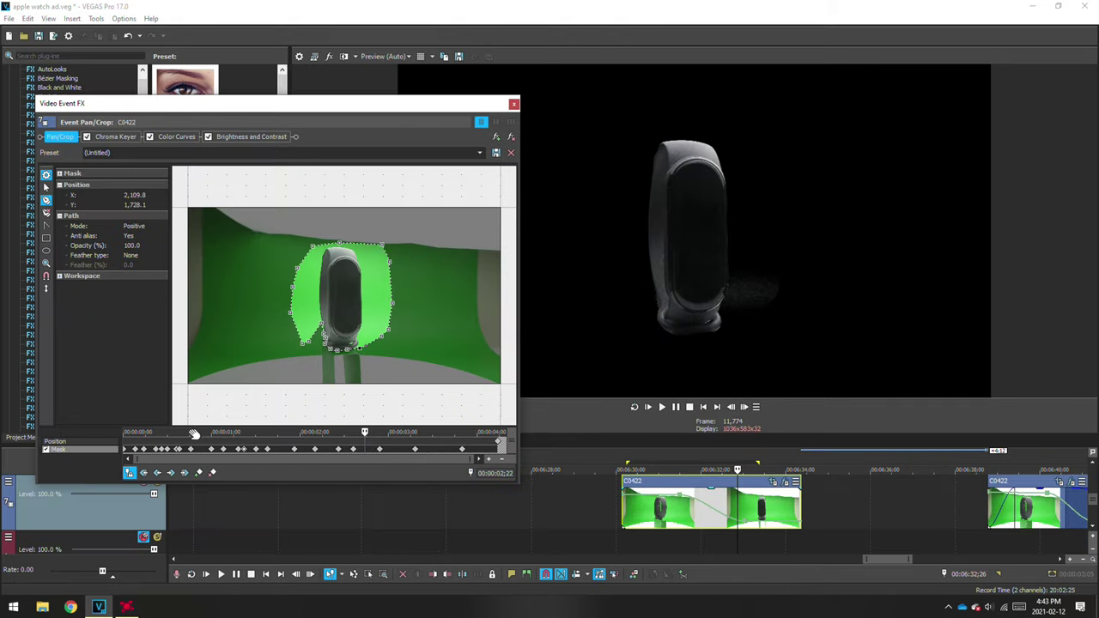
pyautogui.moveTo(251, 436); pyautogui.dragTo(124, 432)
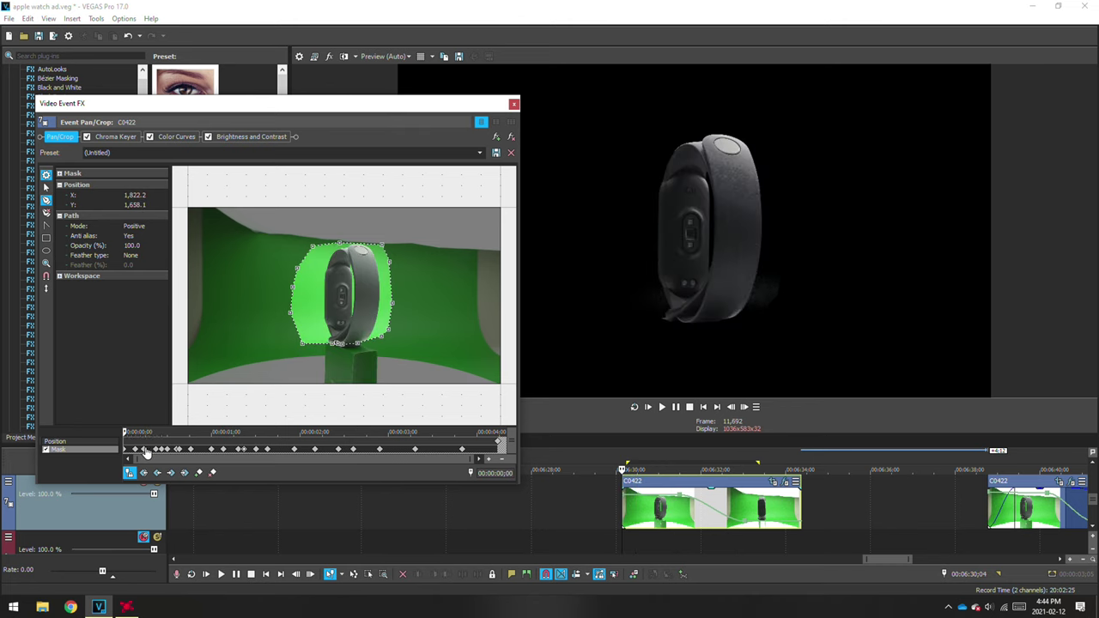
pyautogui.scroll(5, 146, 452)
pyautogui.click(190, 449)
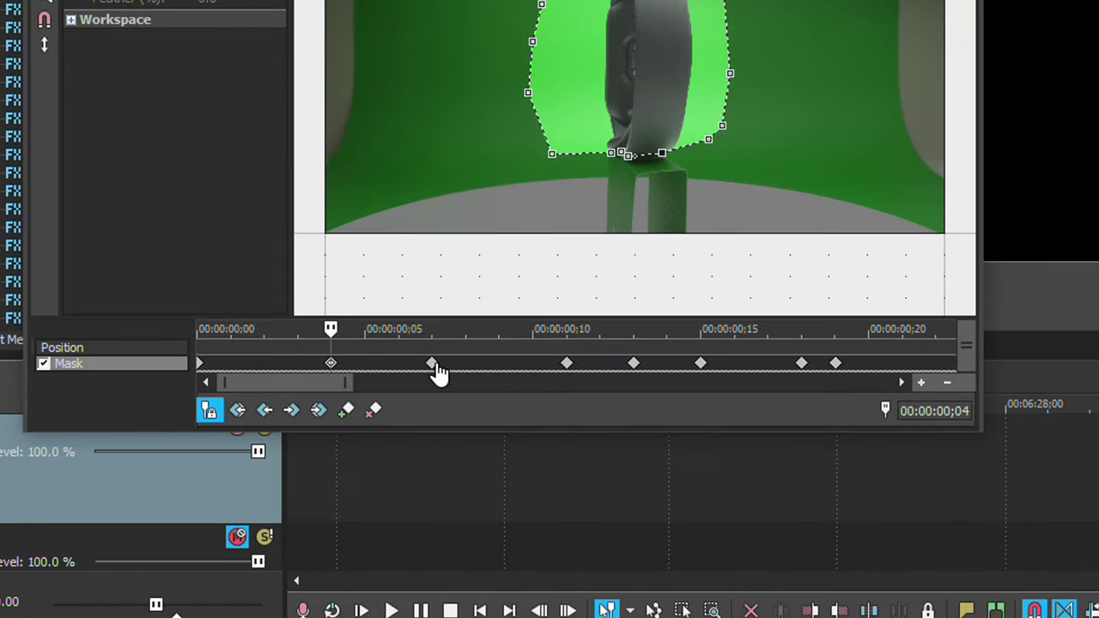
pyautogui.click(433, 364)
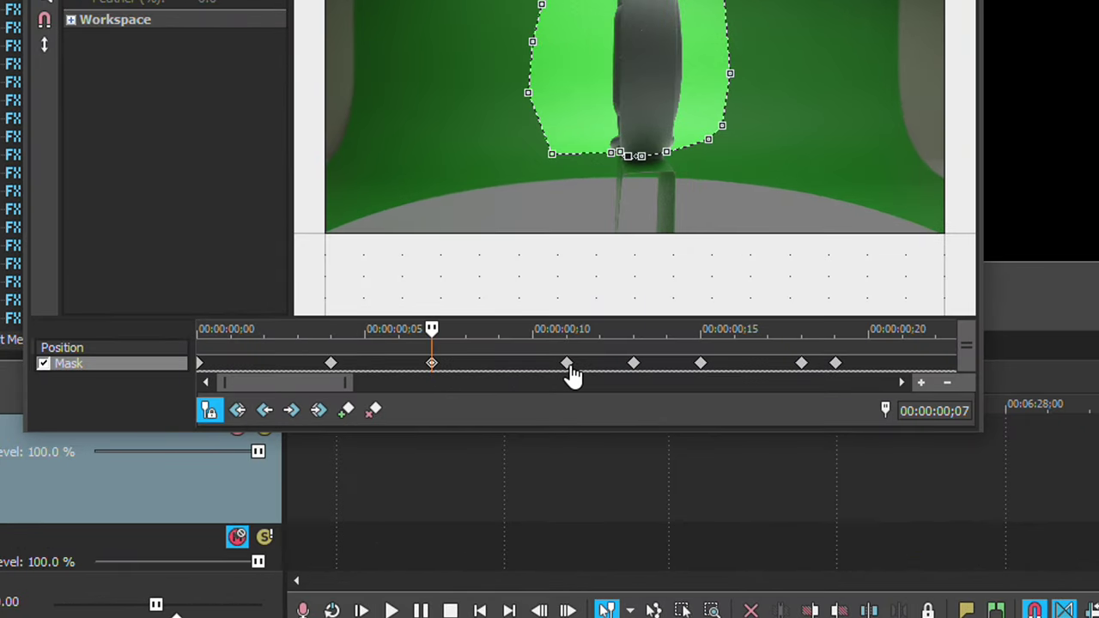
pyautogui.click(566, 364)
pyautogui.click(633, 364)
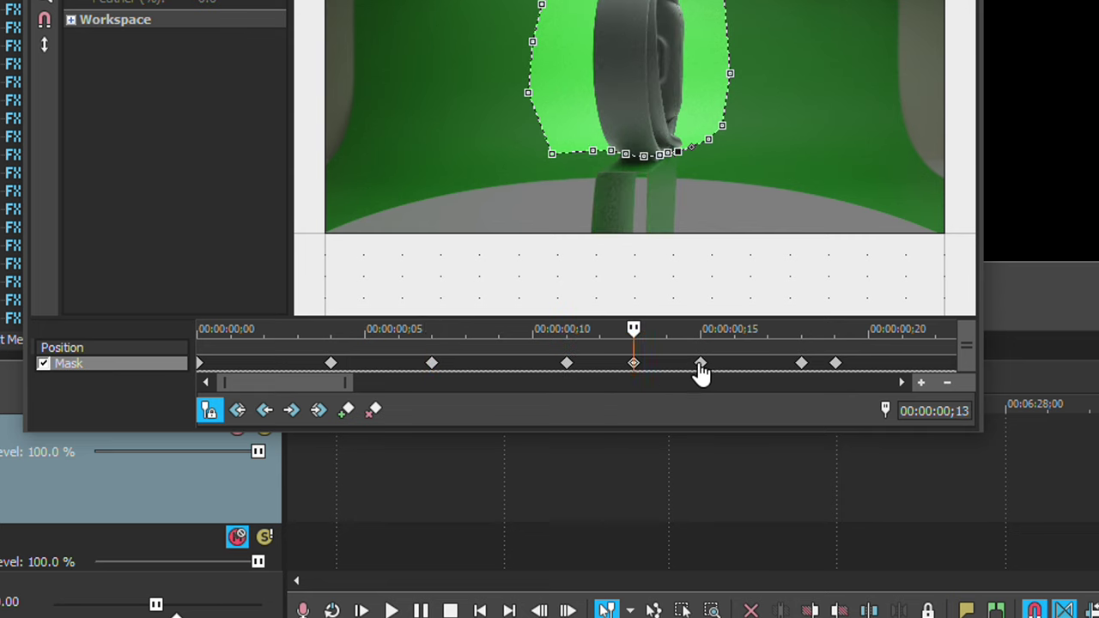
pyautogui.click(700, 364)
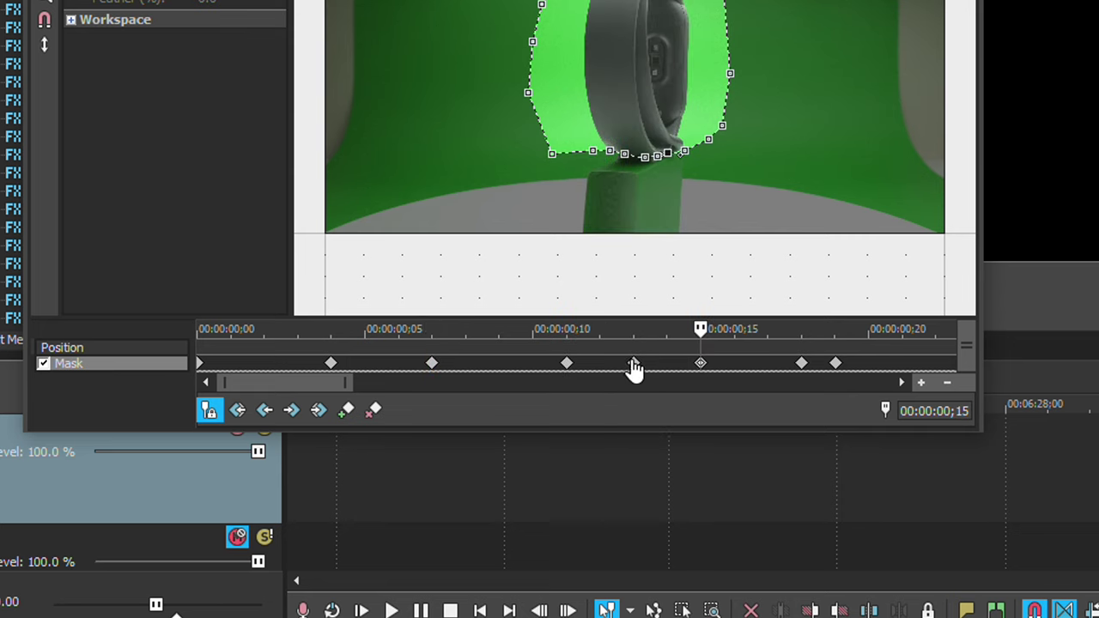
pyautogui.click(802, 364)
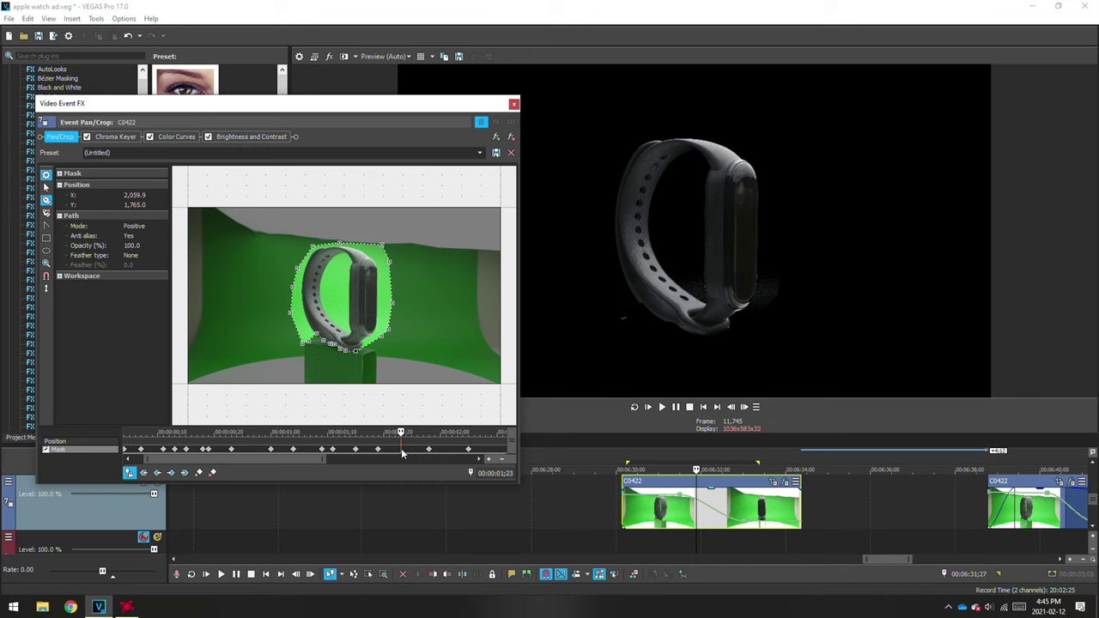
# Step: Nudge the mask point under the watch strap closer to the strap at 00:00:01;23
pyautogui.scroll(3, 321, 357)
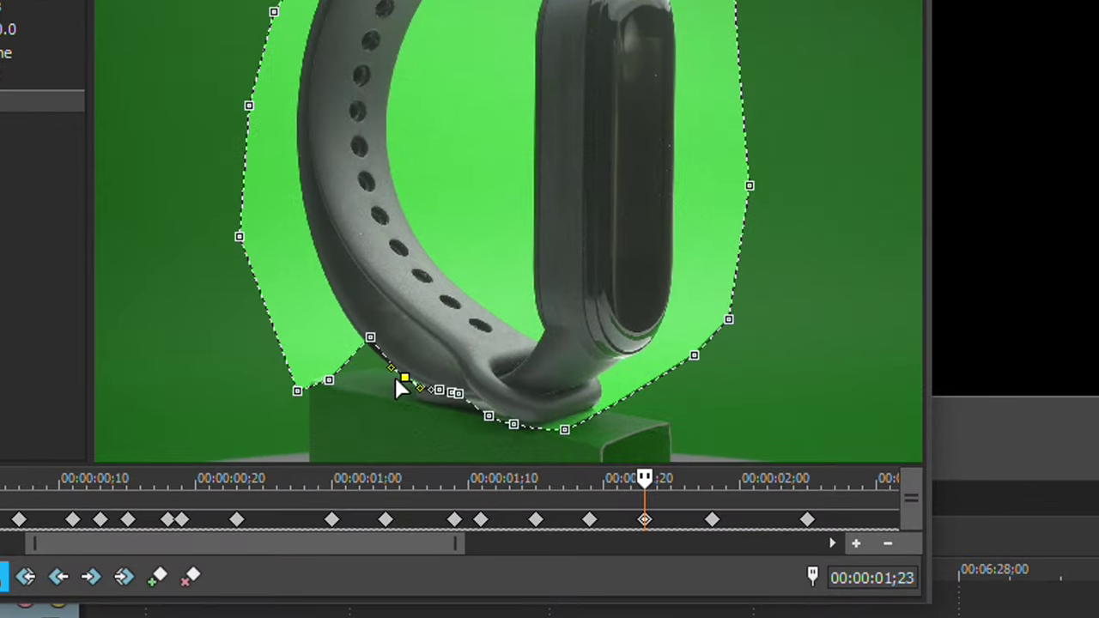
pyautogui.moveTo(300, 390); pyautogui.dragTo(301, 386)
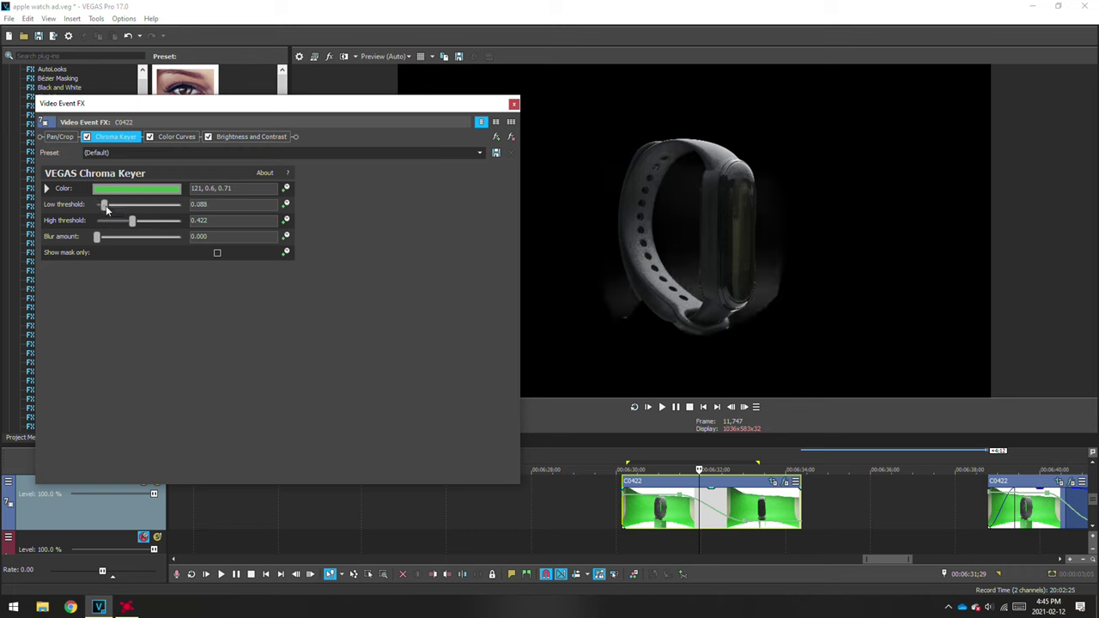
# Step: Raise the Chroma Keyer thresholds to 0.299 low and 0.347 high, and set brightness to about -0.020 and contrast to about 0.156
pyautogui.moveTo(113, 206); pyautogui.dragTo(124, 208)
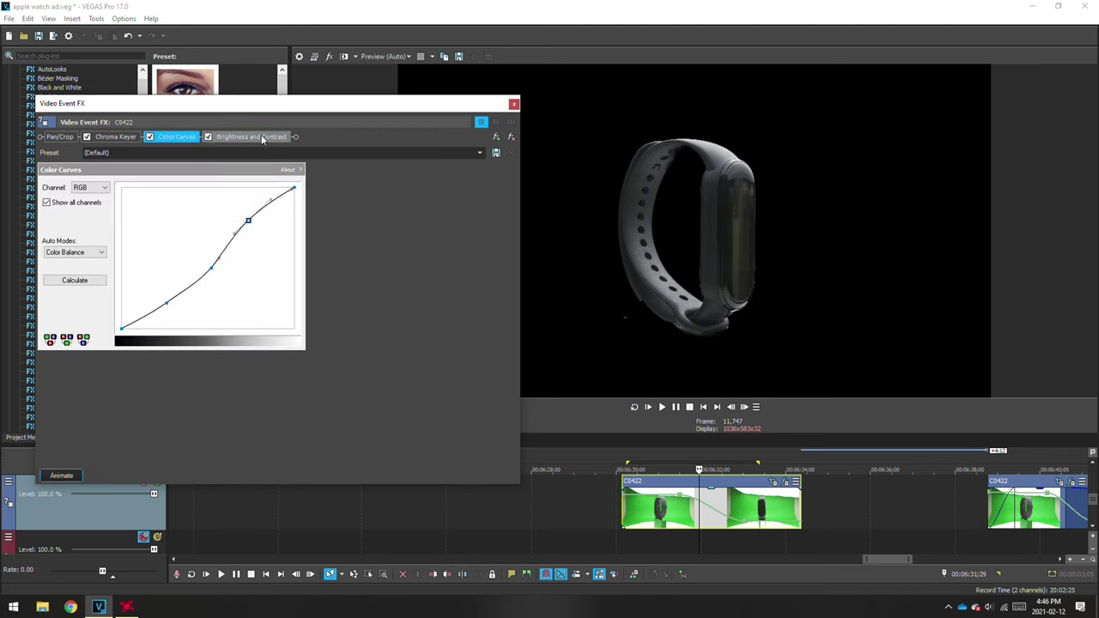
pyautogui.click(263, 137)
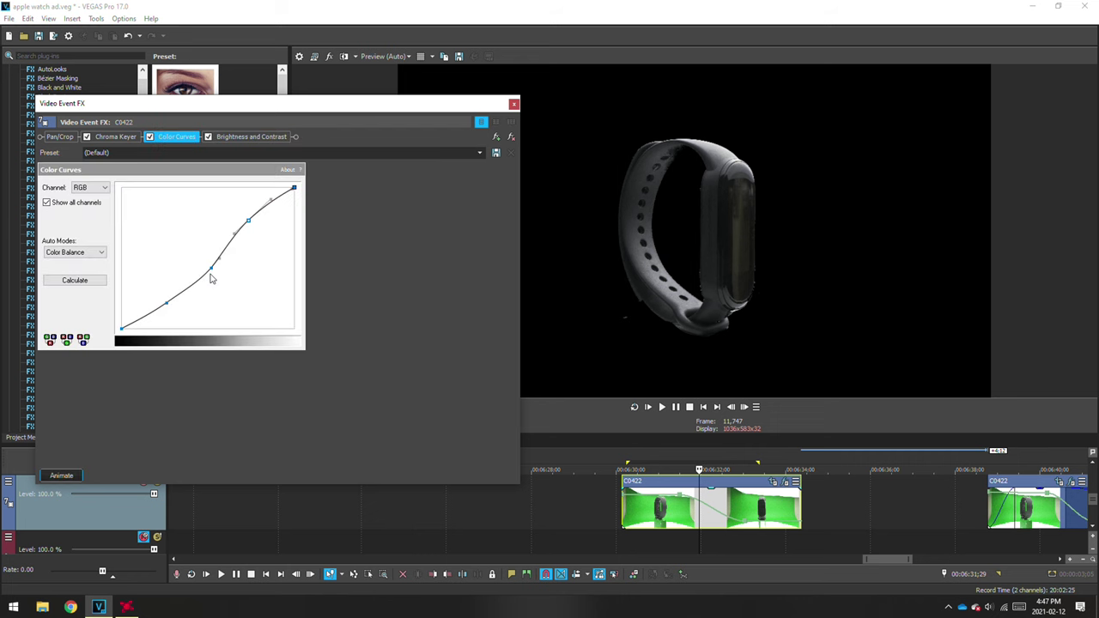
pyautogui.moveTo(208, 278); pyautogui.dragTo(187, 302)
pyautogui.click(127, 138)
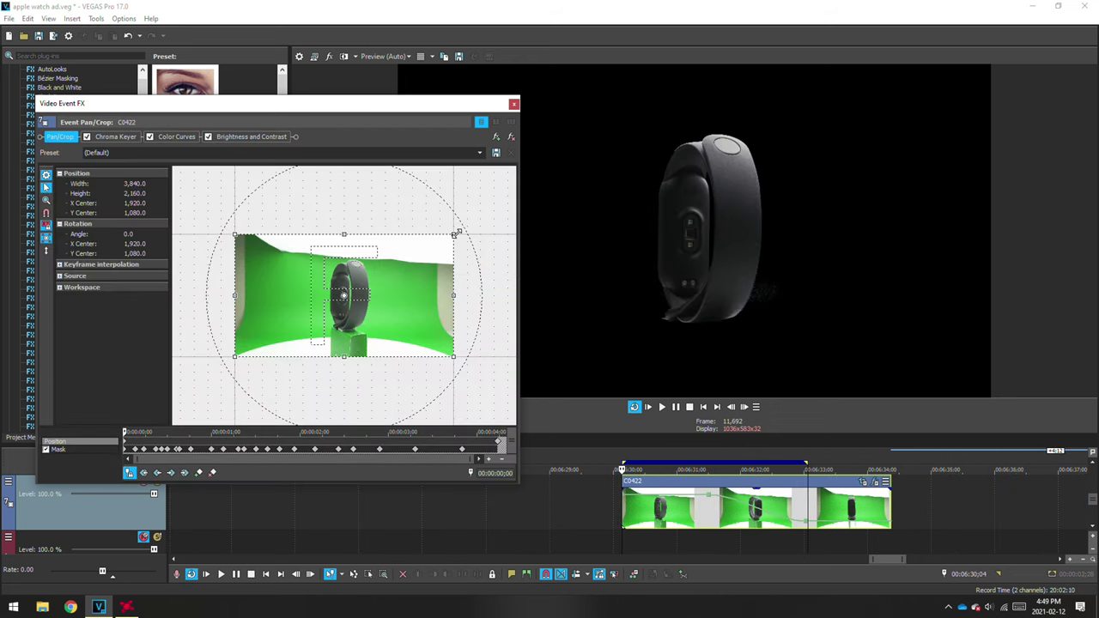
pyautogui.moveTo(456, 232); pyautogui.dragTo(511, 204)
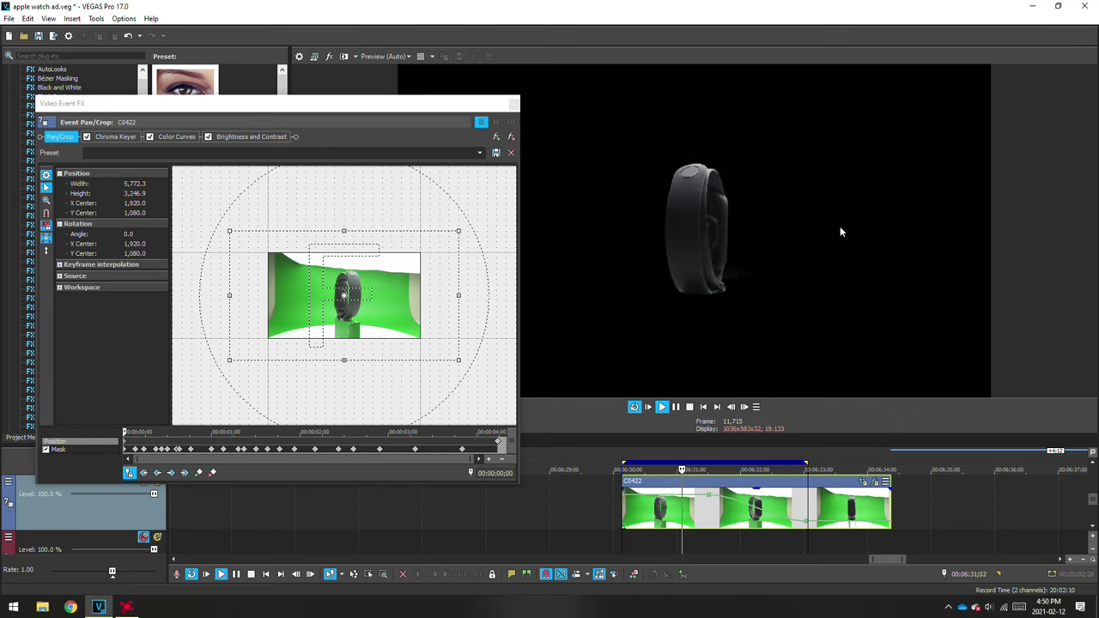
# Step: Advance through the C0422 clip frame by frame to examine the keyed watch's rotation and zoom
pyautogui.click(744, 407)
pyautogui.click(744, 408)
pyautogui.click(745, 408)
pyautogui.click(744, 408)
pyautogui.click(744, 408)
pyautogui.click(744, 408)
pyautogui.click(744, 408)
pyautogui.click(744, 408)
pyautogui.click(744, 408)
pyautogui.click(744, 407)
pyautogui.click(744, 407)
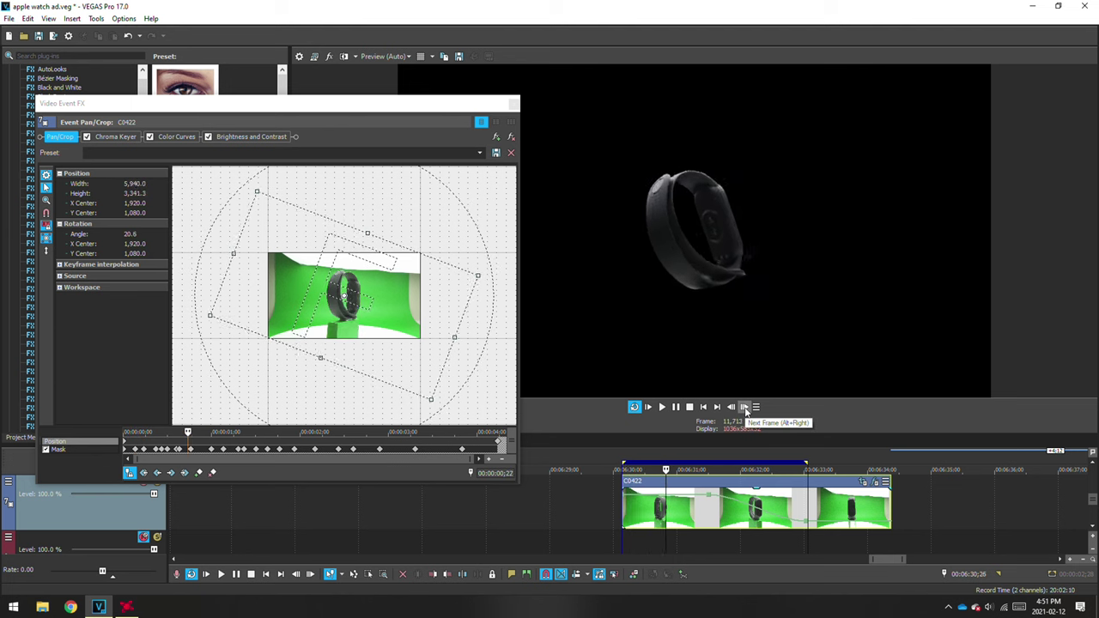
pyautogui.click(744, 407)
pyautogui.click(744, 406)
pyautogui.click(744, 406)
pyautogui.click(744, 407)
pyautogui.click(744, 407)
pyautogui.click(745, 407)
pyautogui.click(744, 407)
pyautogui.click(744, 407)
pyautogui.click(744, 407)
pyautogui.click(744, 407)
pyautogui.click(745, 407)
pyautogui.click(744, 407)
pyautogui.click(744, 406)
pyautogui.click(745, 406)
pyautogui.click(744, 407)
pyautogui.click(744, 406)
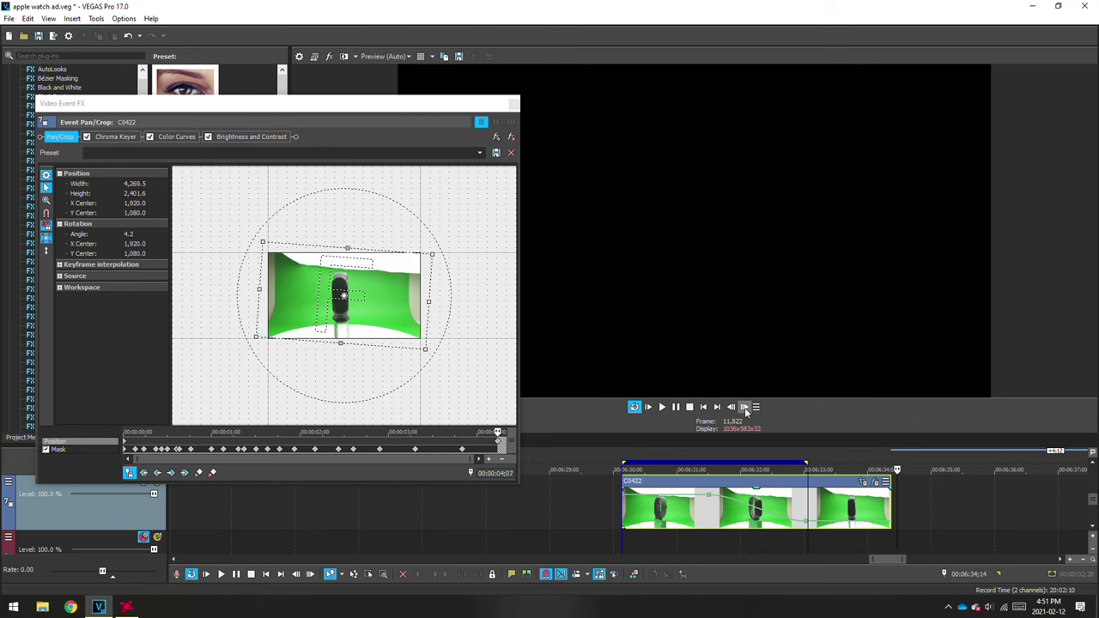
# Step: Go back to the first position keyframe of C0422, play the animated watch in the preview and stop playback
pyautogui.click(124, 444)
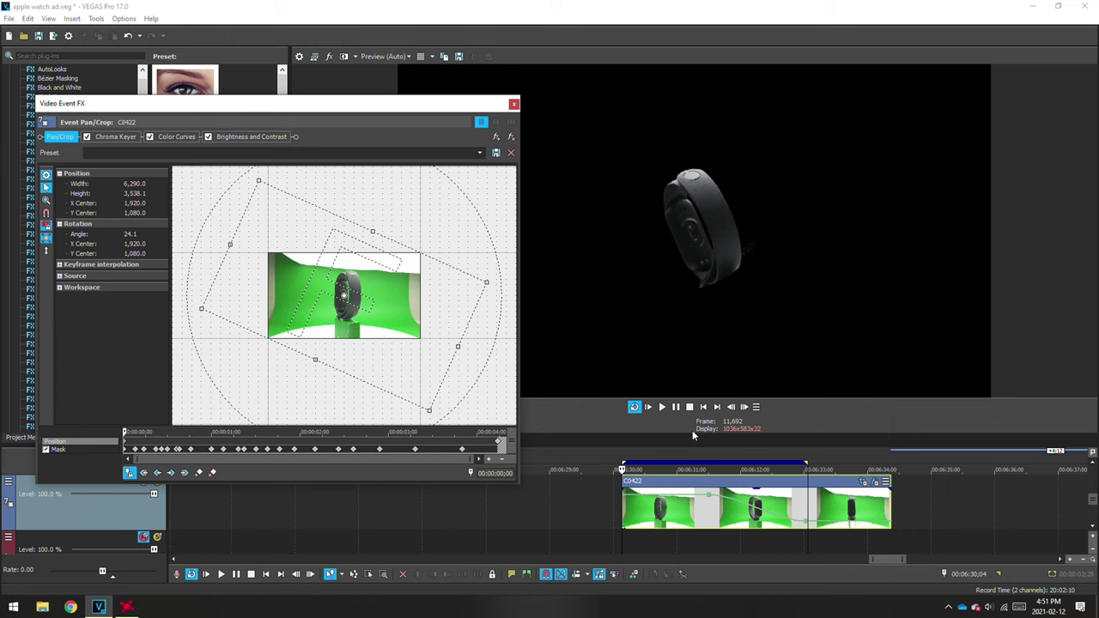
pyautogui.click(662, 409)
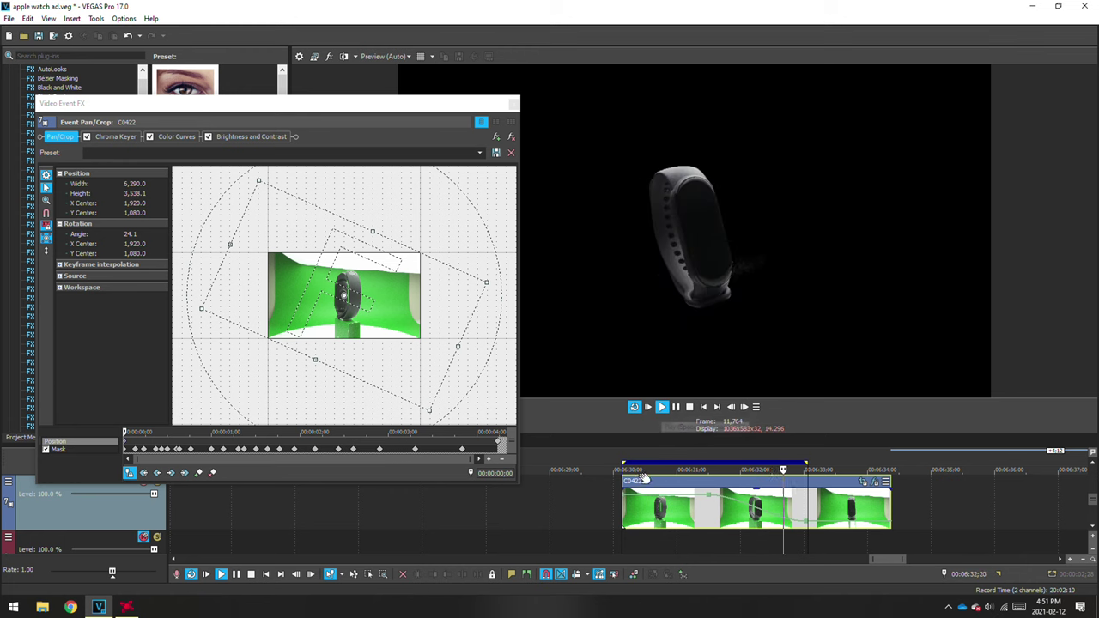
pyautogui.press('space')
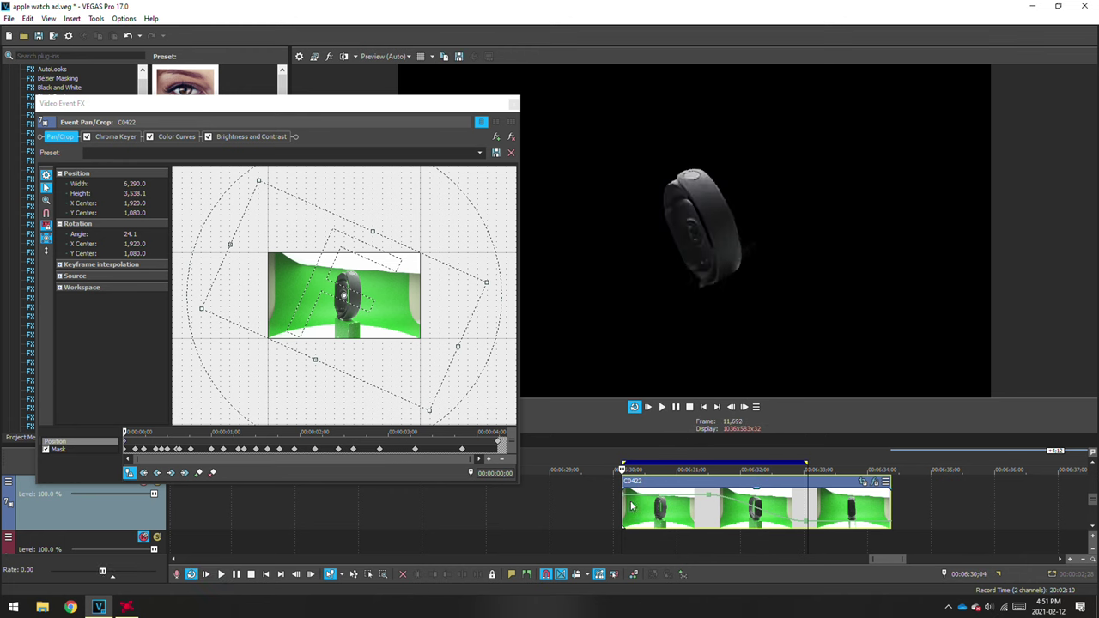
pyautogui.press('space')
pyautogui.click(689, 407)
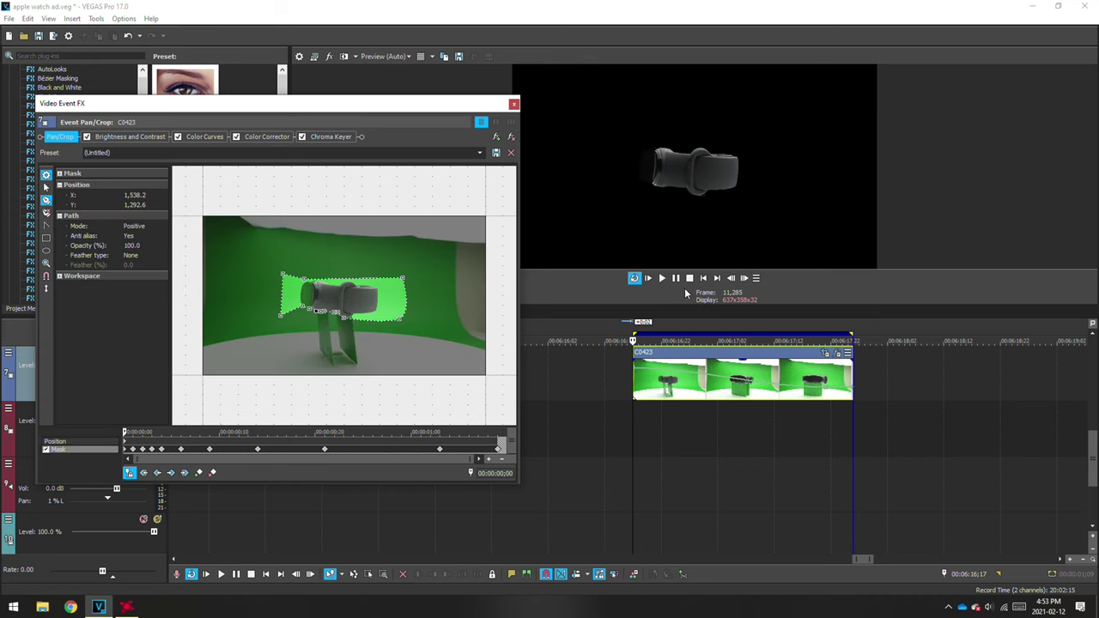
# Step: Play the keyed C0423 clip in the preview and stop playback
pyautogui.click(661, 277)
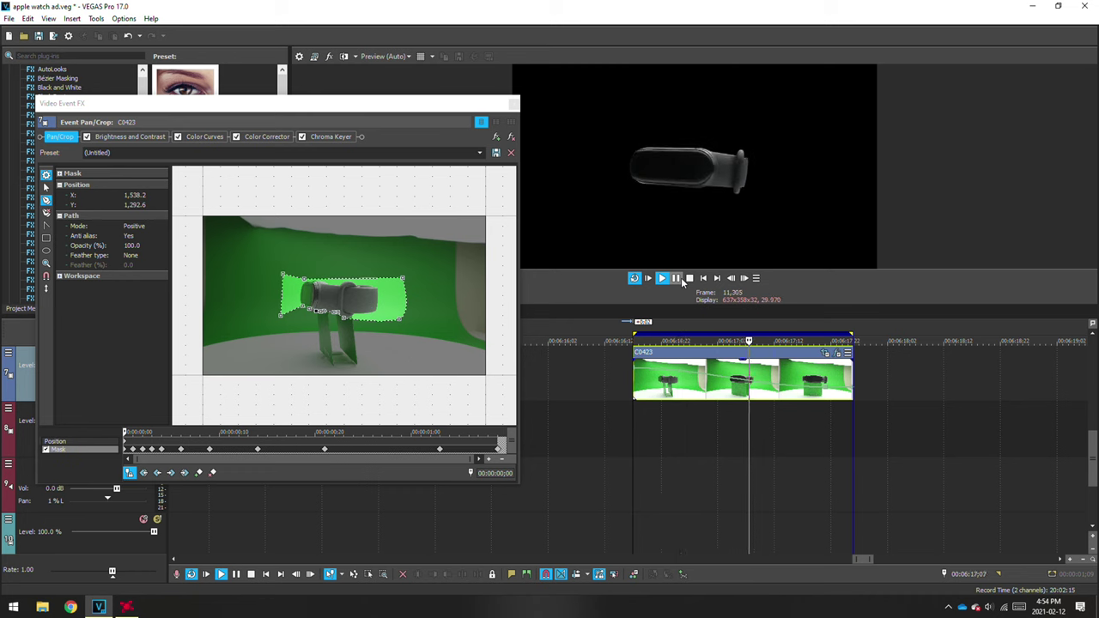
pyautogui.click(691, 279)
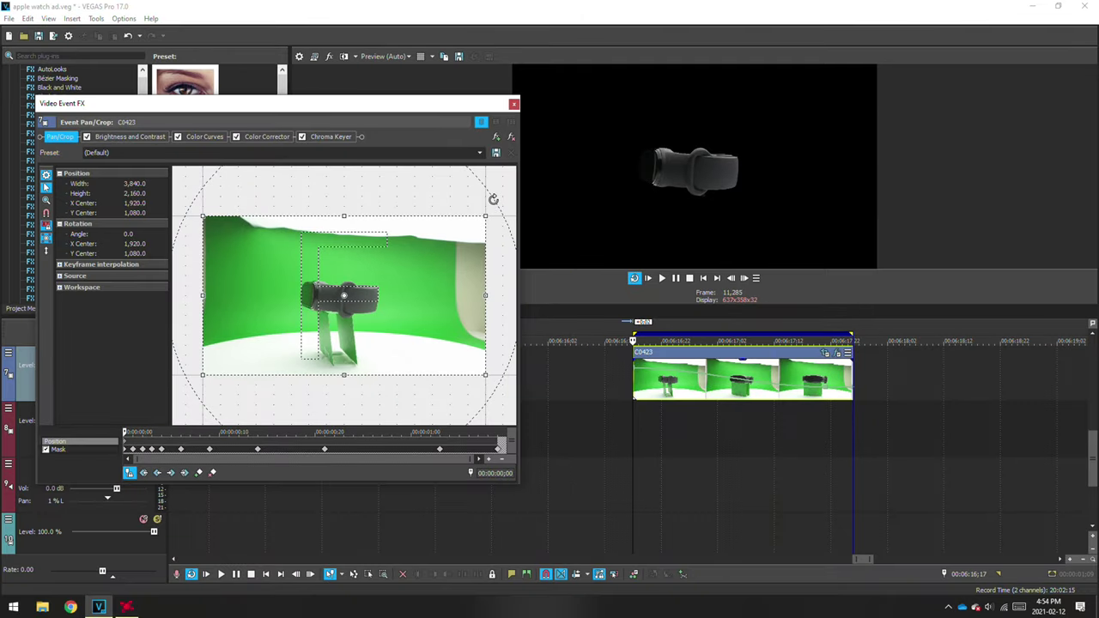
# Step: Rotate the C0423 framing to -85.3°, crop in to 1,272.5 by 715.8 centered at X 1,462.5, and play the result
pyautogui.moveTo(493, 199); pyautogui.dragTo(242, 97)
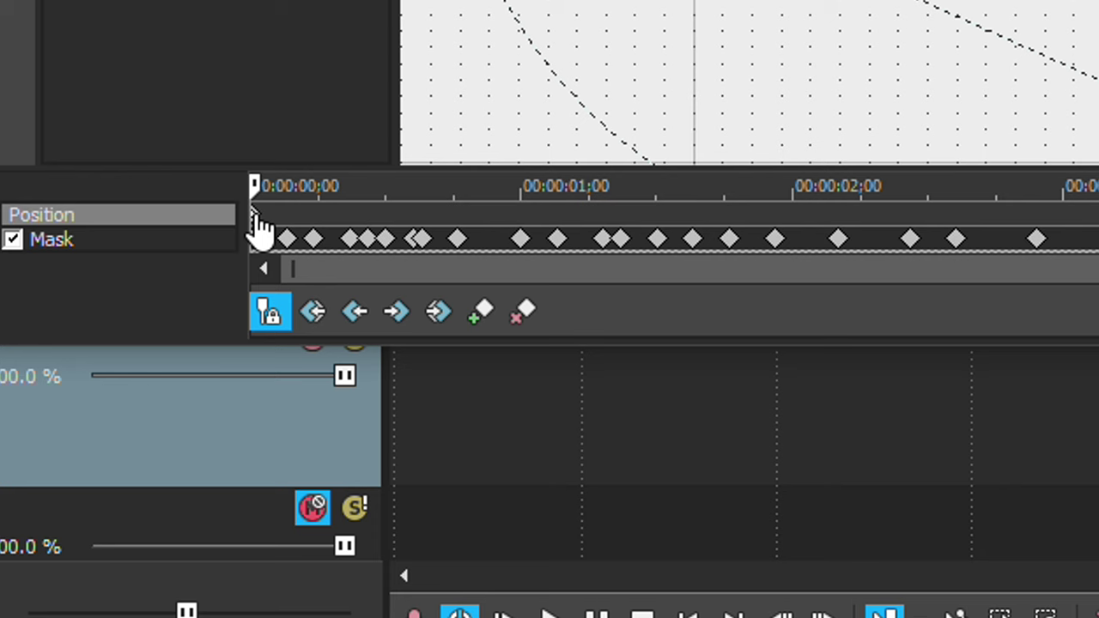
pyautogui.rightClick(123, 440)
pyautogui.click(170, 555)
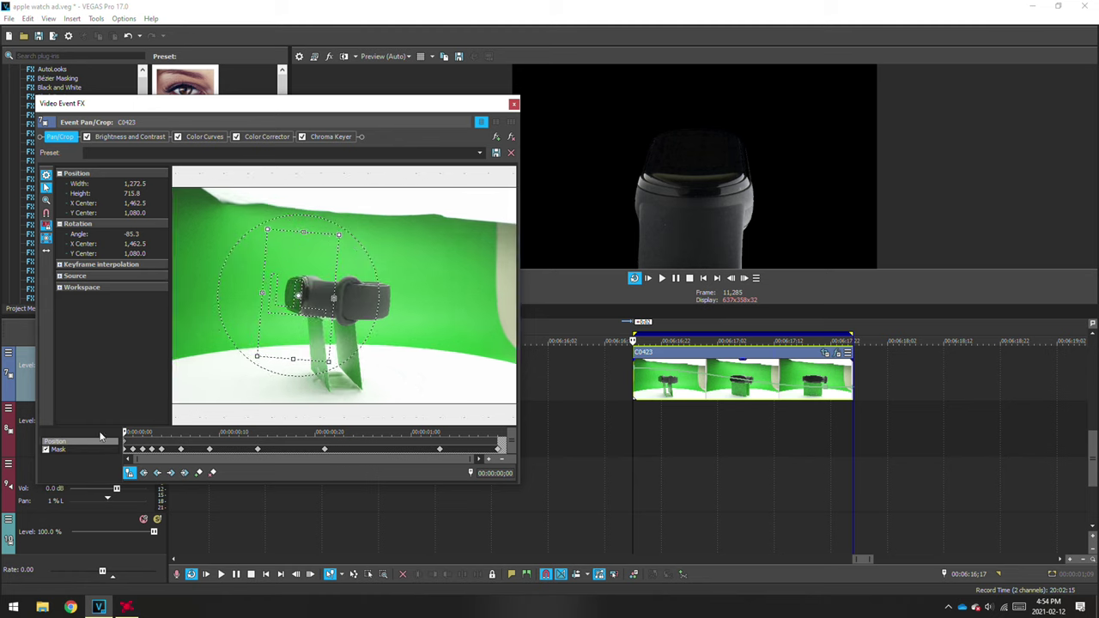
pyautogui.click(662, 278)
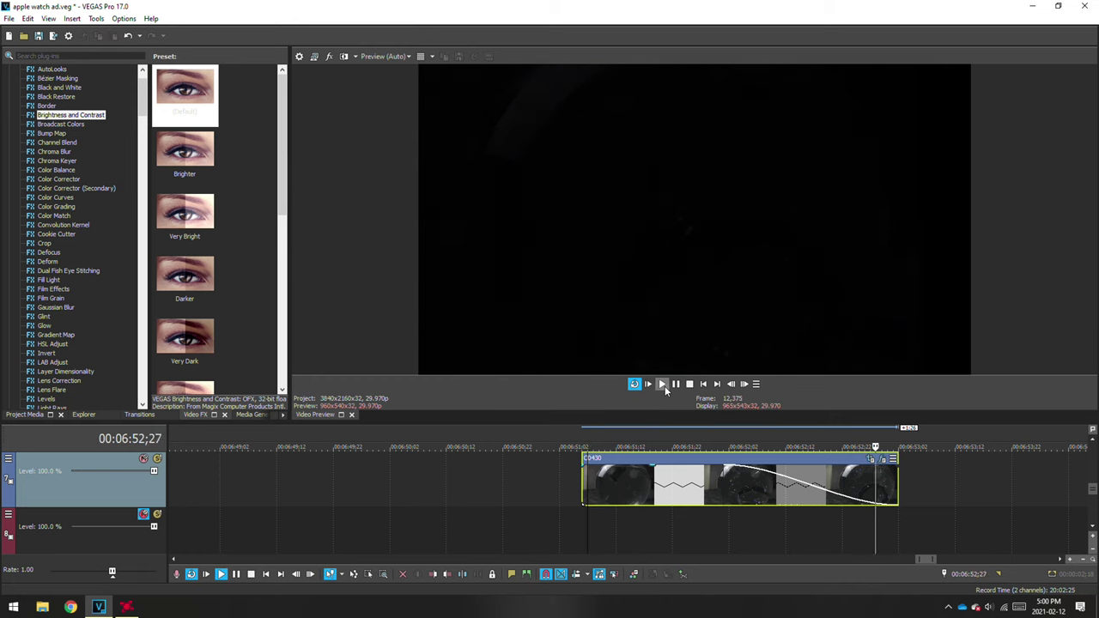
# Step: Set the loop region across the whole C0430 clip and turn on its Color Curves effect
pyautogui.moveTo(584, 528); pyautogui.dragTo(897, 535)
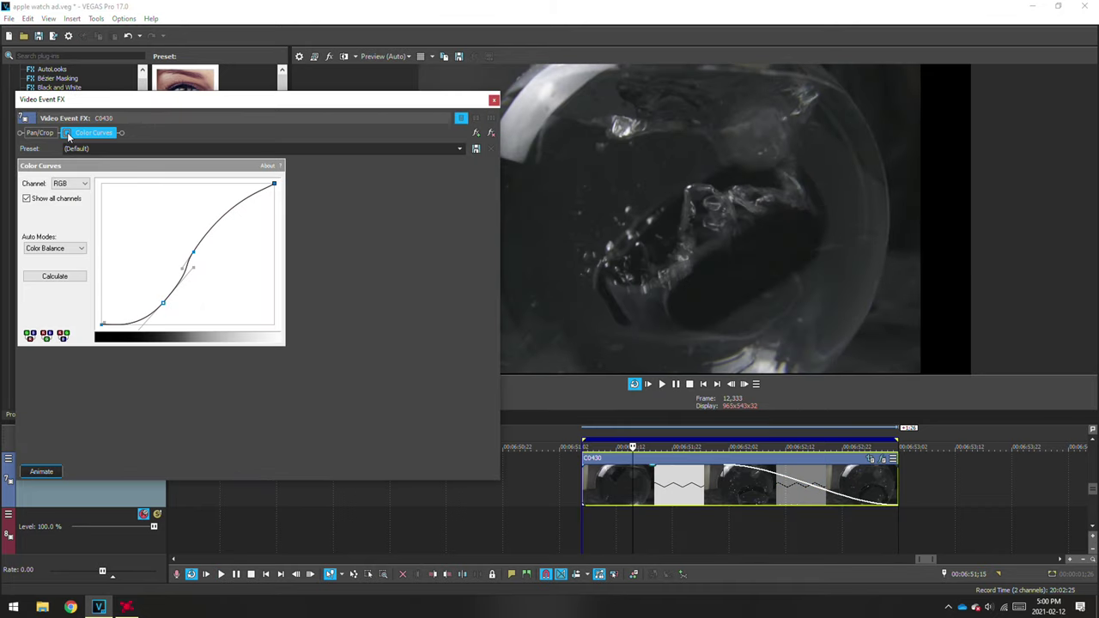
pyautogui.click(66, 133)
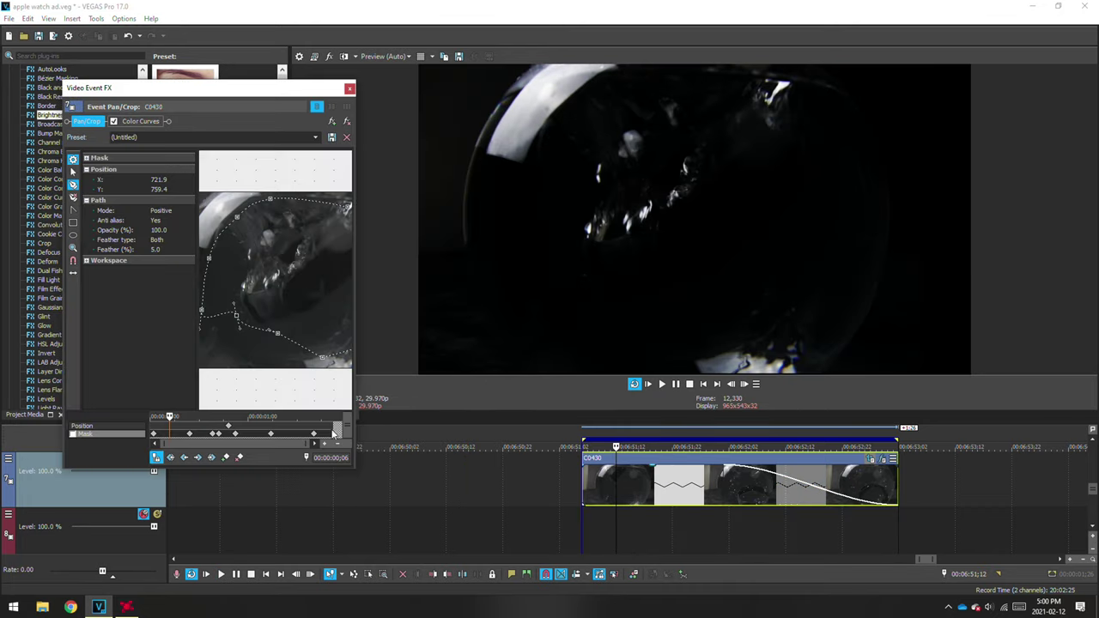
# Step: Enable the C0430 clip's mask and scrub through its keyframes to examine how the outline follows the water splash
pyautogui.click(73, 435)
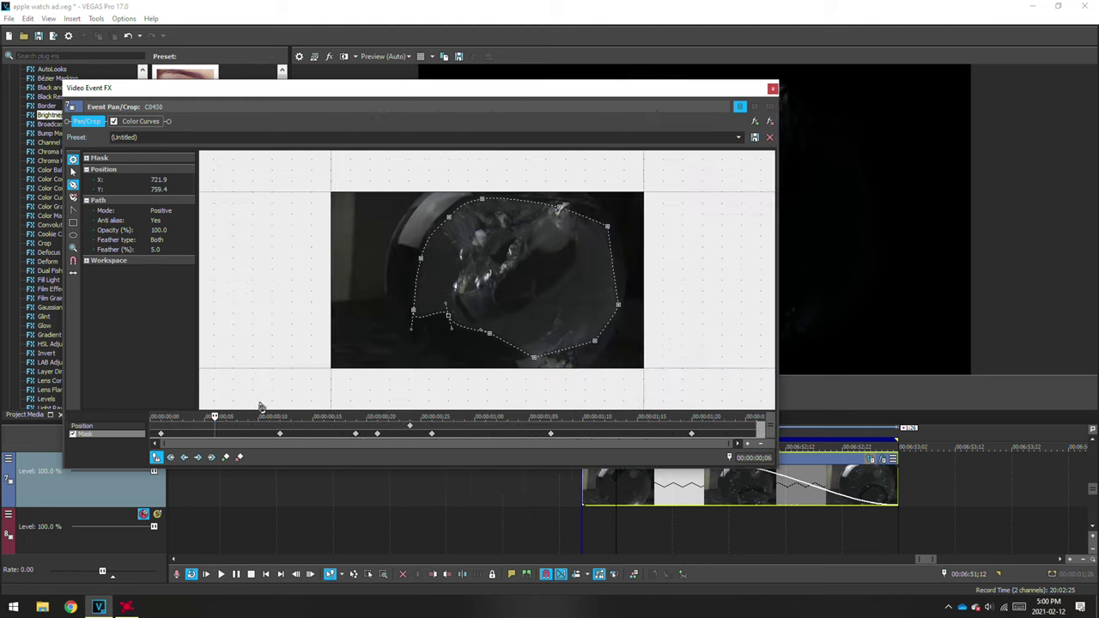
pyautogui.moveTo(215, 416); pyautogui.dragTo(714, 386)
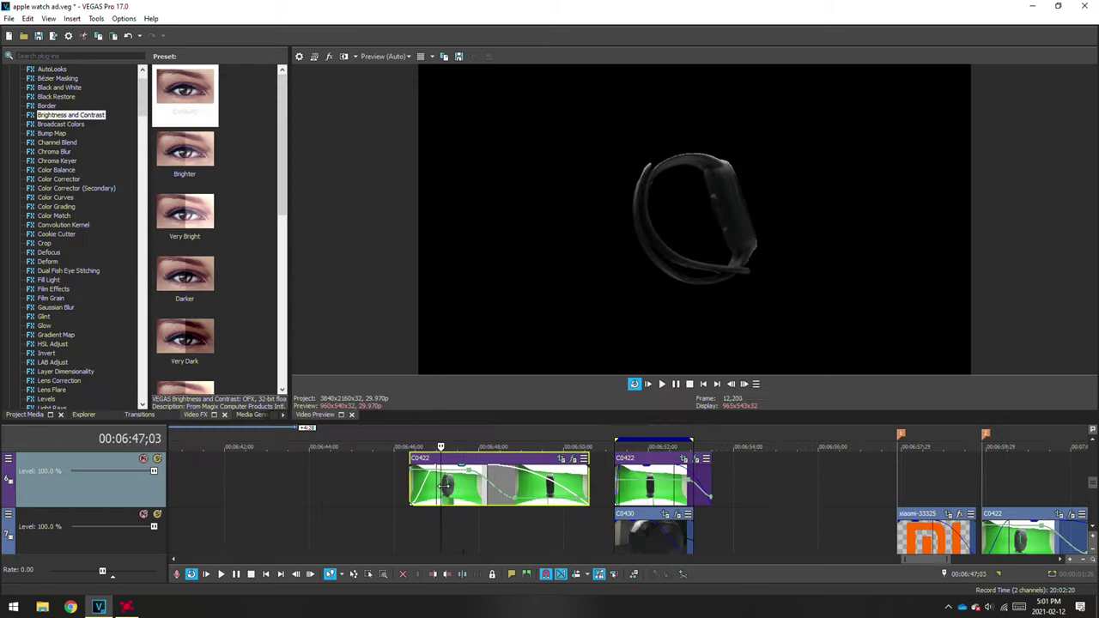
pyautogui.moveTo(444, 486); pyautogui.dragTo(518, 483)
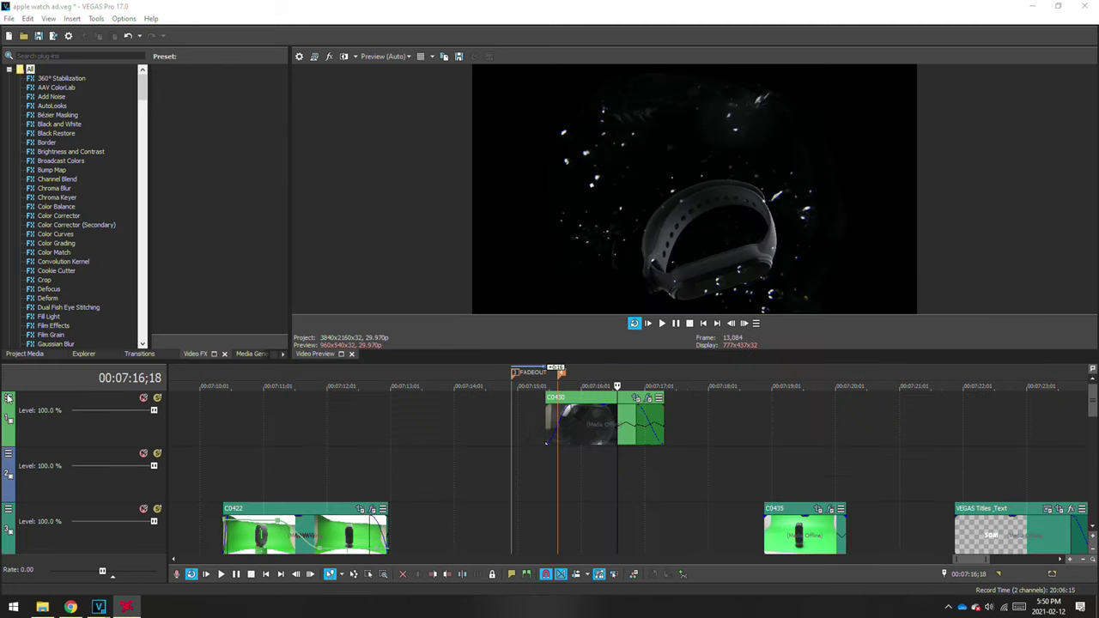
# Step: Set the compositing mode of the C0430 water splash clip's track to Add
pyautogui.click(586, 427)
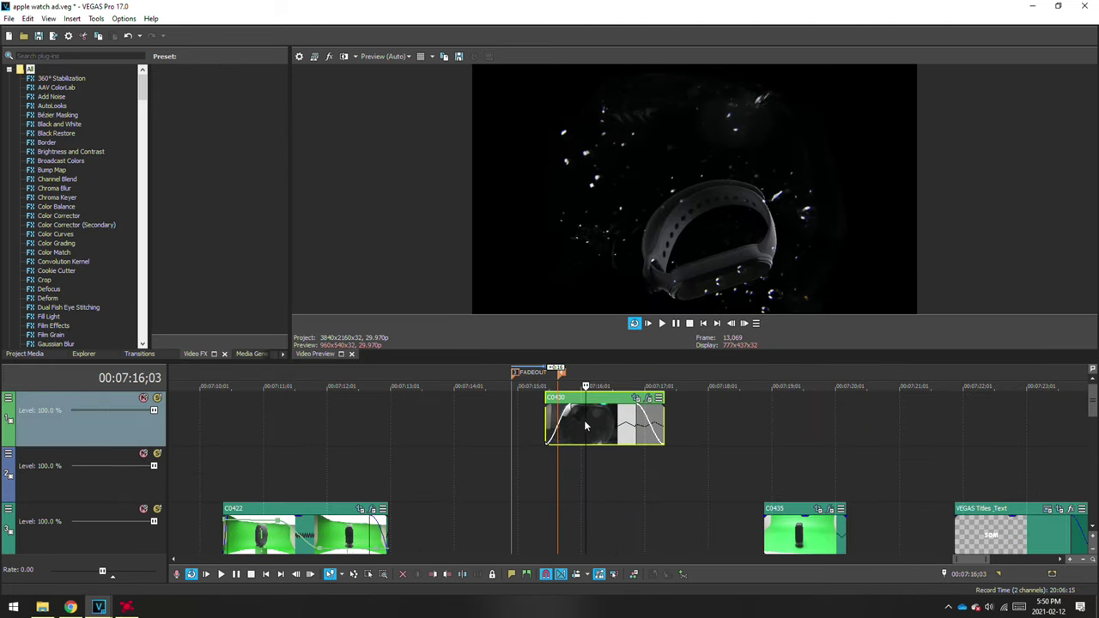
pyautogui.click(9, 398)
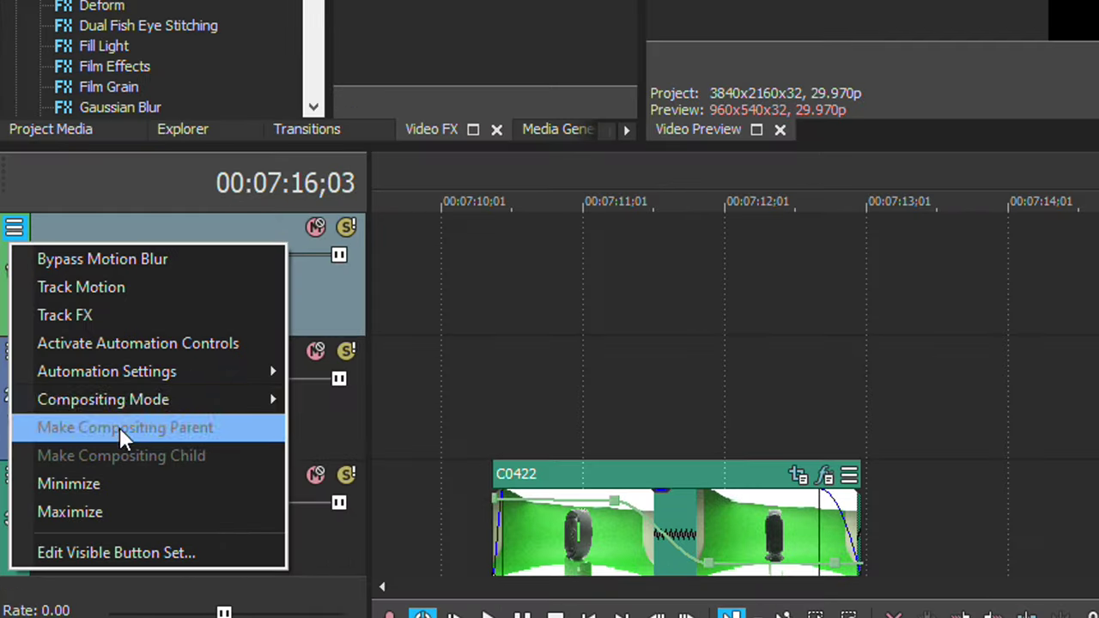
pyautogui.moveTo(57, 479)
pyautogui.click(322, 56)
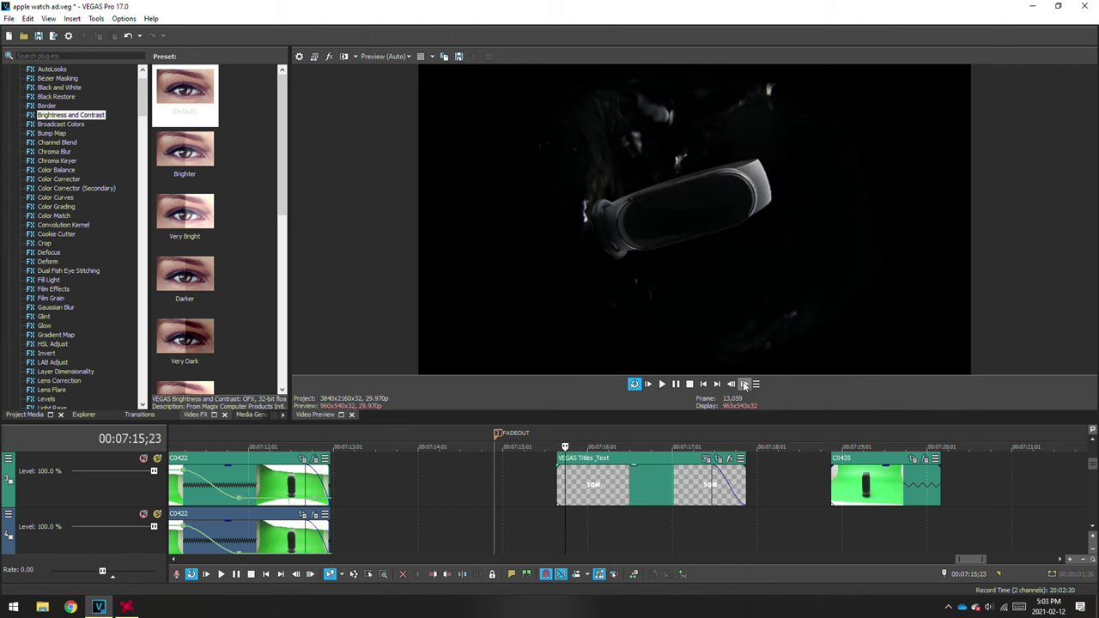
# Step: Open the 50M title's pan/crop mask and step frame by frame through its keyframes to examine how the outline follows the watch edge
pyautogui.click(744, 384)
pyautogui.click(744, 385)
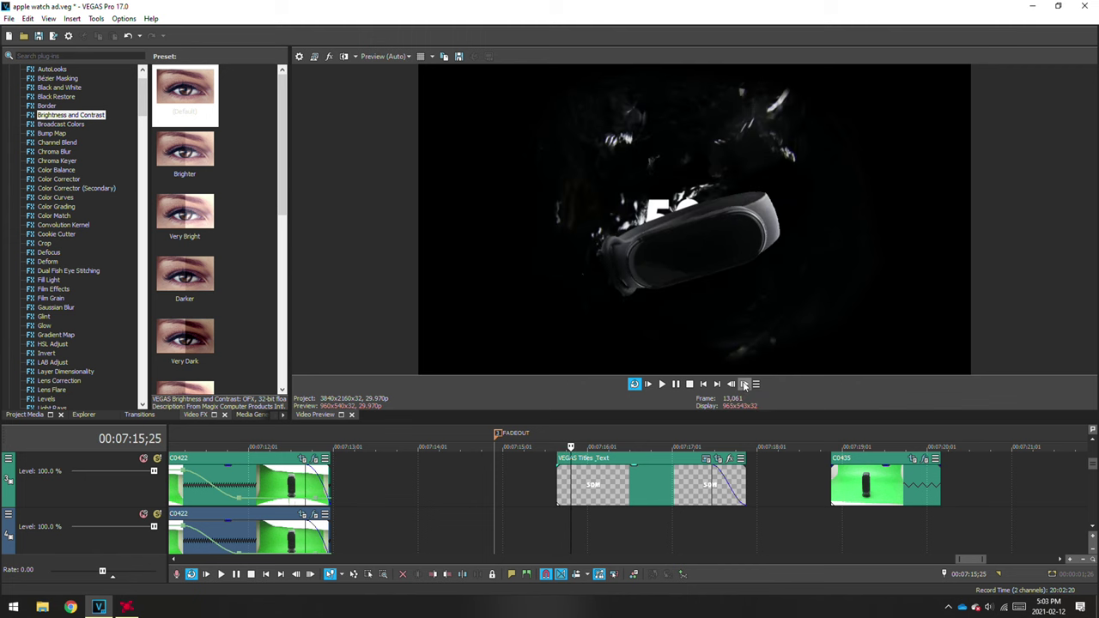
pyautogui.click(717, 461)
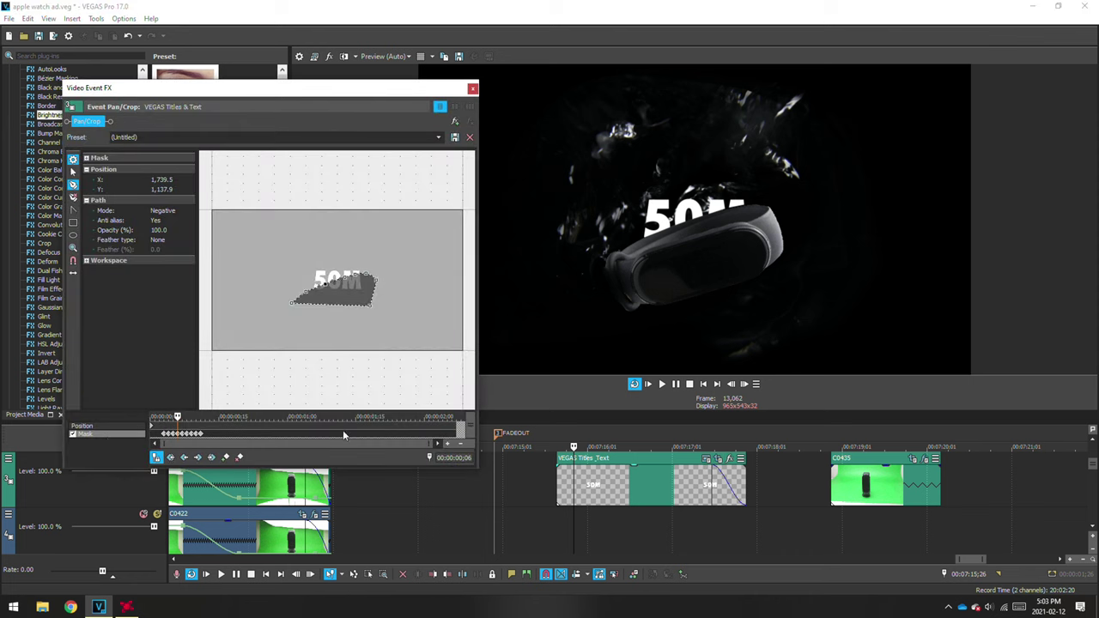
pyautogui.moveTo(177, 416); pyautogui.dragTo(163, 416)
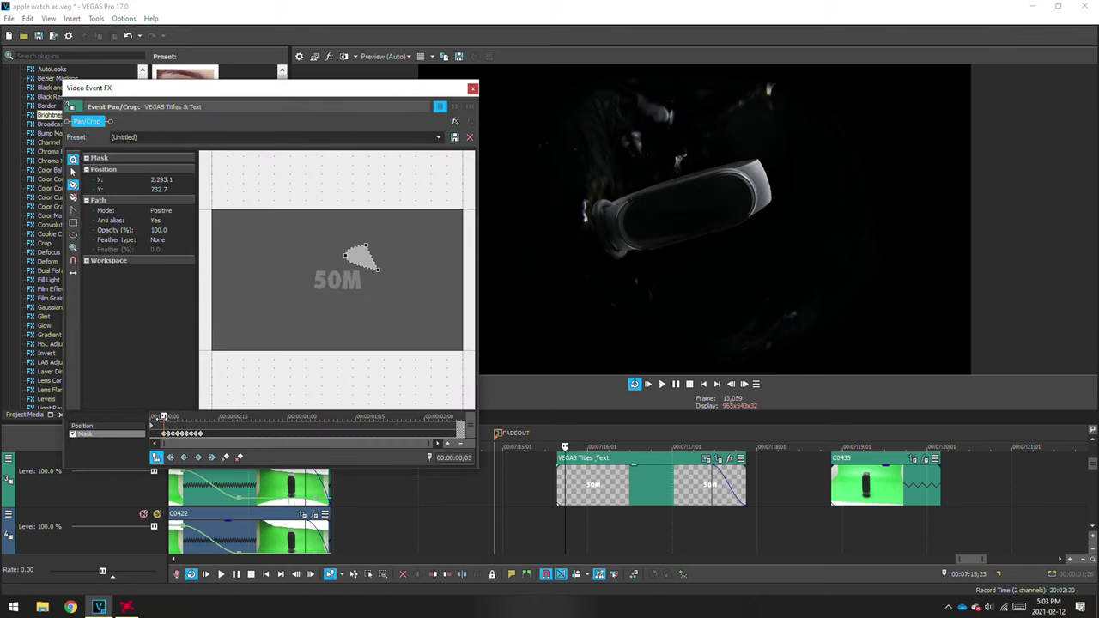
pyautogui.click(744, 385)
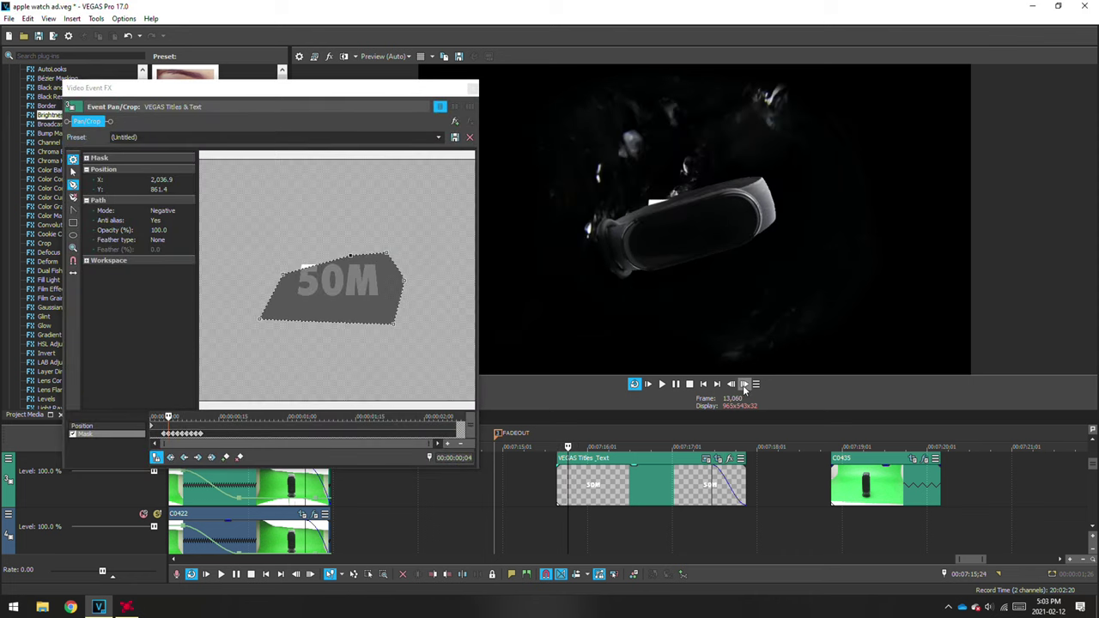
pyautogui.click(744, 385)
pyautogui.click(745, 385)
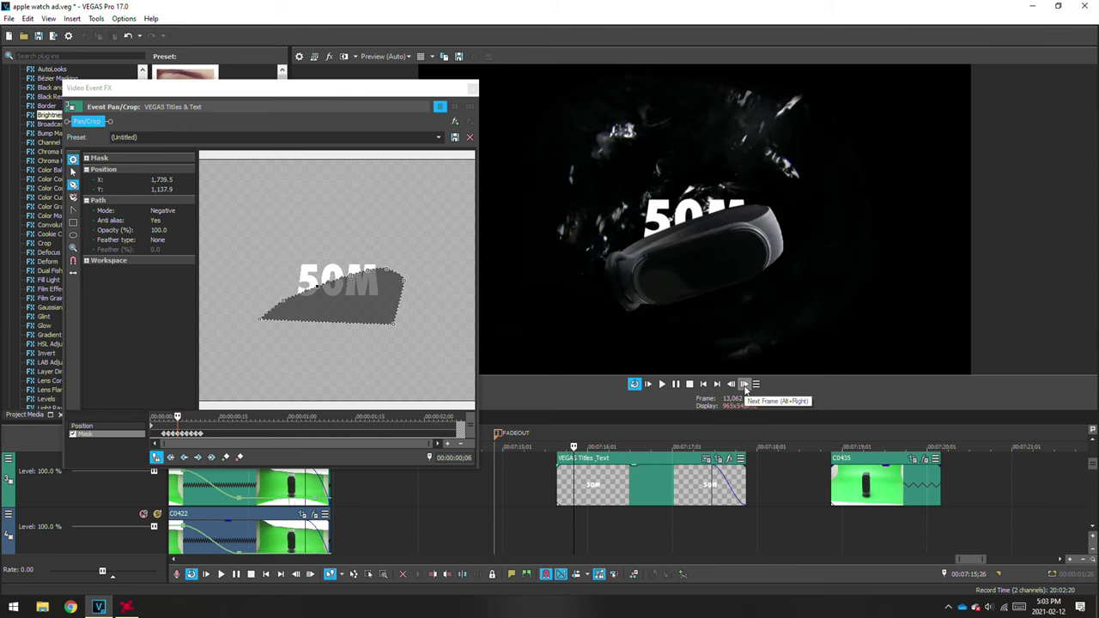
pyautogui.click(744, 384)
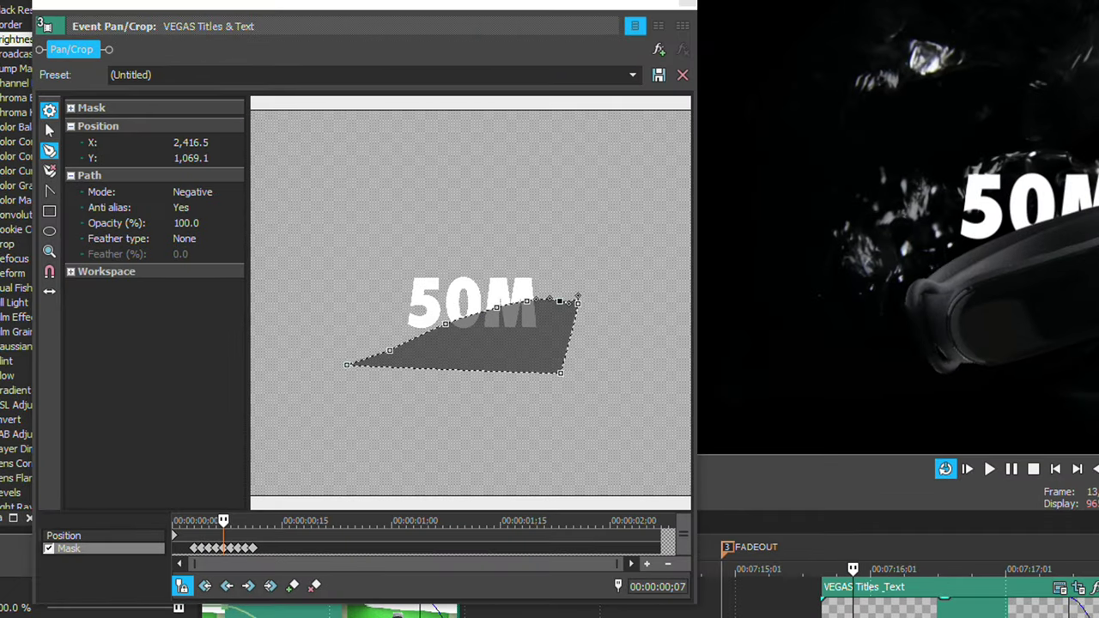
pyautogui.hotkey('alt', 'Right')
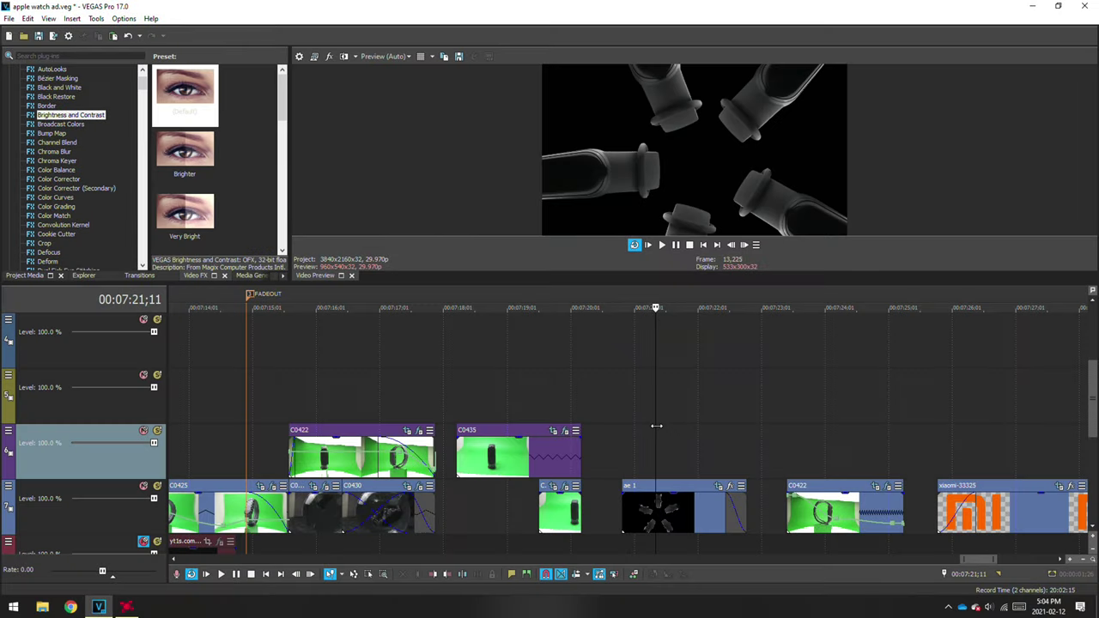
# Step: Scrub the timeline across the clip with the ring of watches to examine its animation up to the end
pyautogui.moveTo(655, 425); pyautogui.dragTo(708, 422)
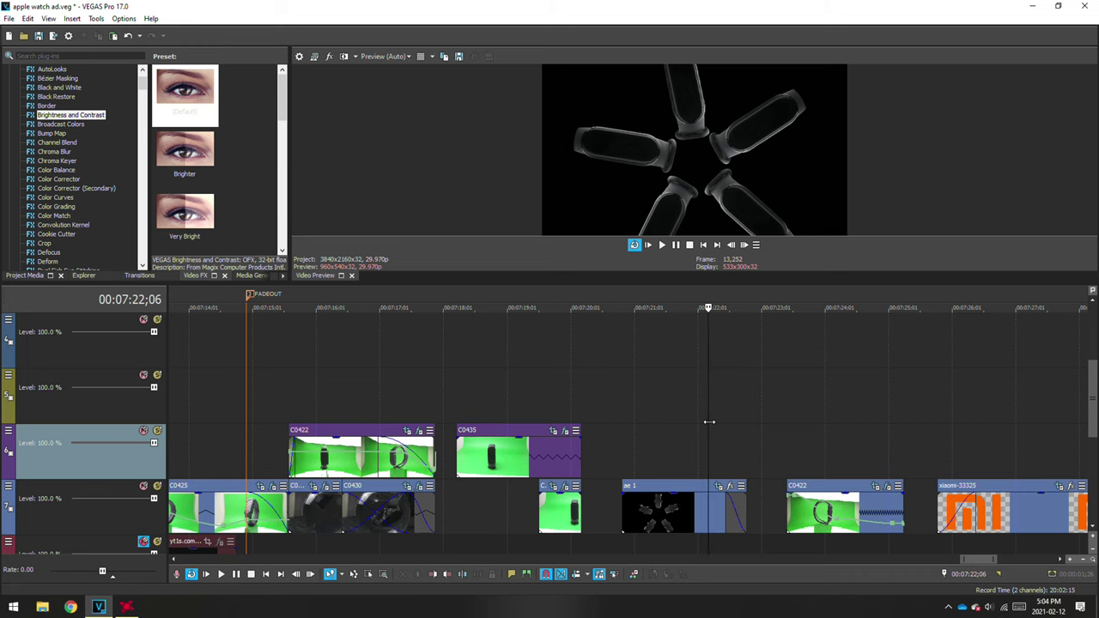
pyautogui.moveTo(709, 421); pyautogui.dragTo(748, 421)
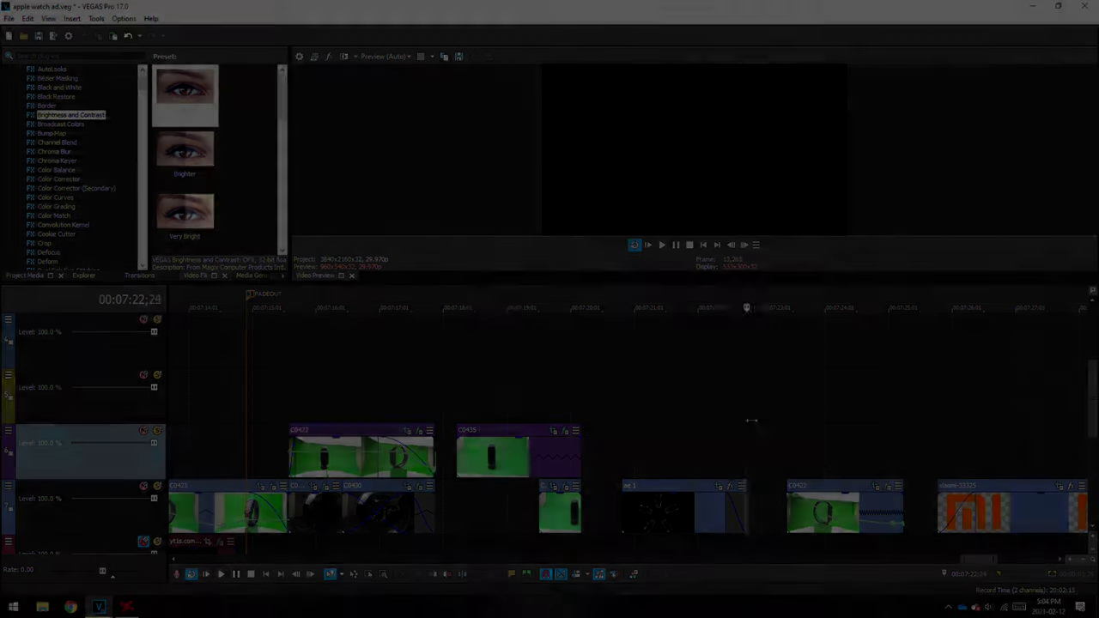